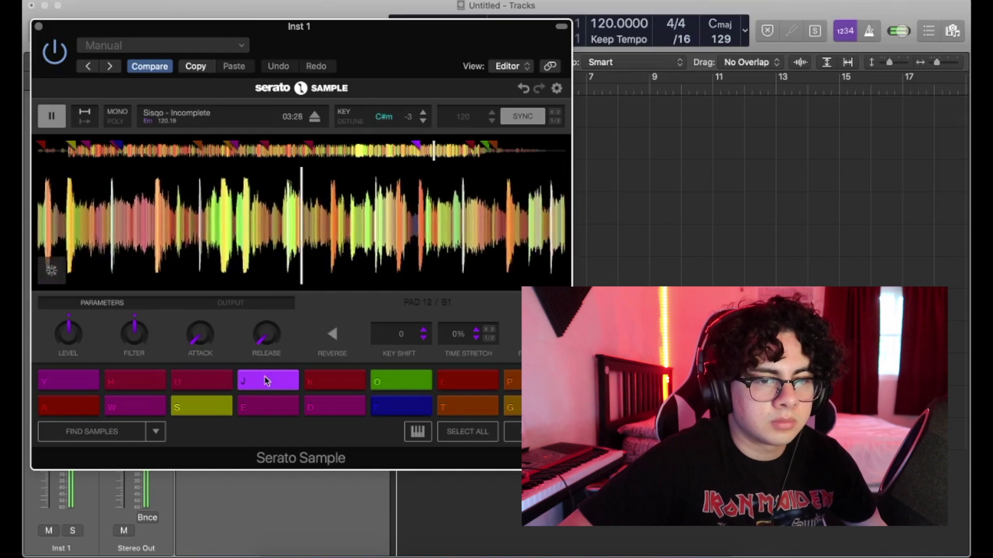
- Audition the J pad's chop of the Sisqo sample and turn on the cycle range over bars 1 to 5
{"action": "left_click", "coordinate": [264, 381]}
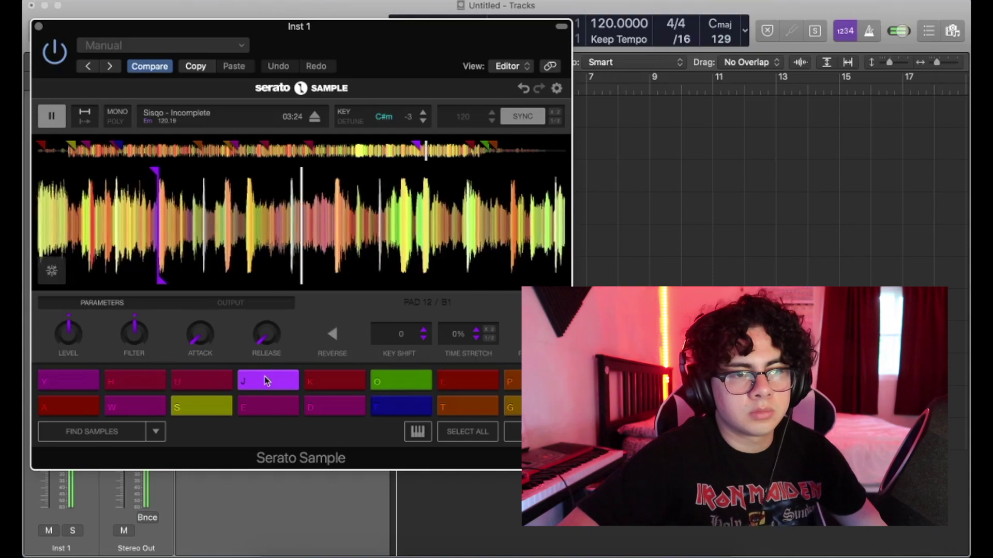
{"action": "left_click_drag", "start_coordinate": [385, 76], "coordinate": [413, 284]}
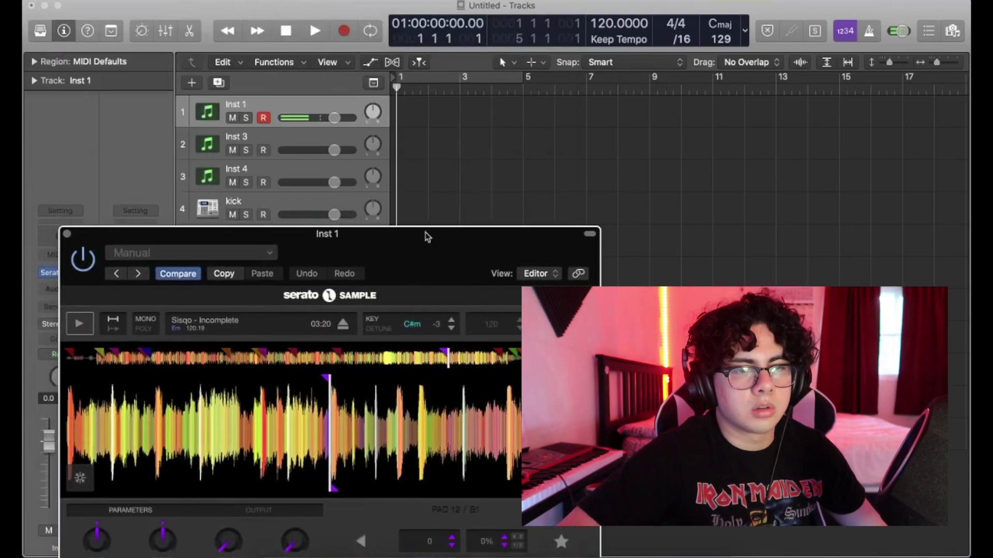
{"action": "left_click", "coordinate": [461, 85]}
{"action": "left_click_drag", "start_coordinate": [390, 274], "coordinate": [406, 128]}
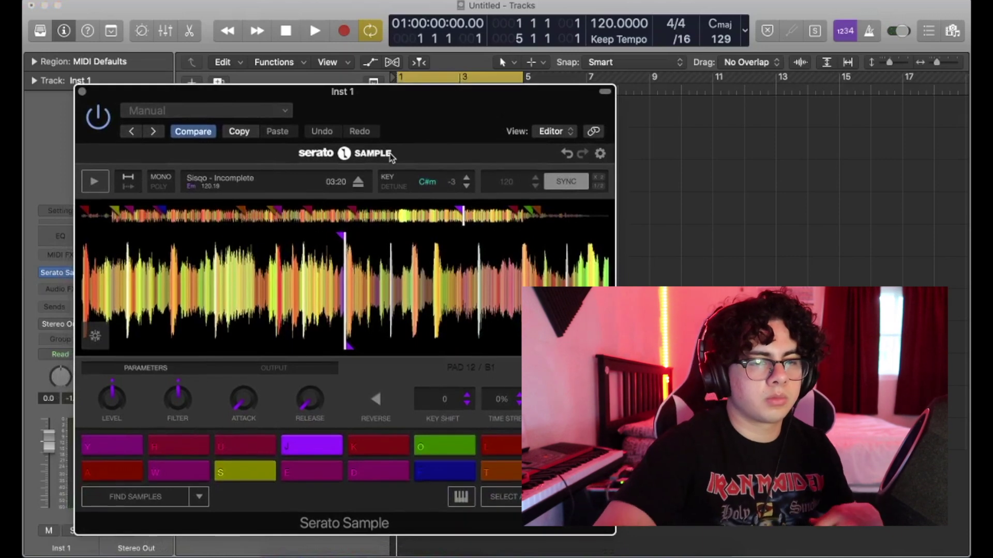
- Record the J pad's chop onto the Inst 1 track across the four-bar cycle
{"action": "key", "text": "r"}
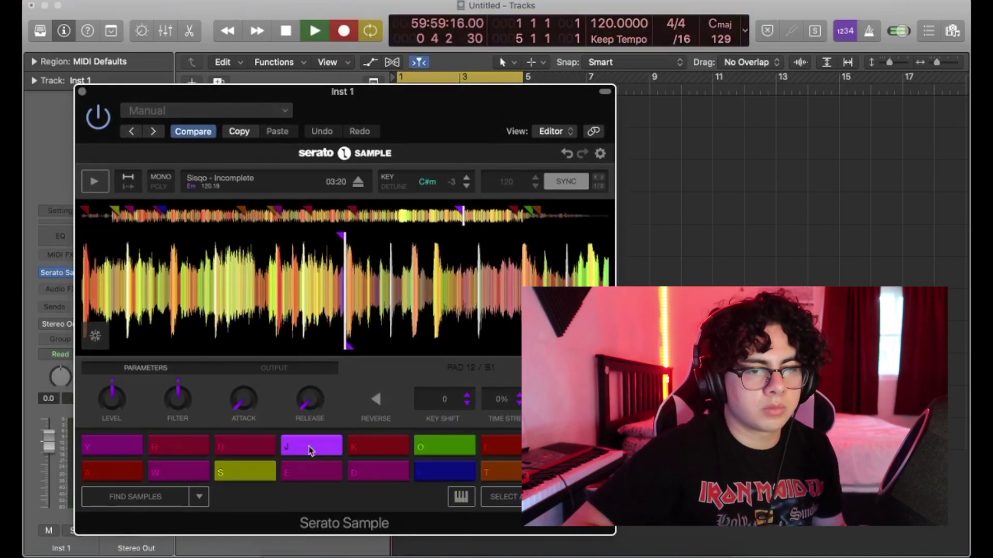
{"action": "left_click", "coordinate": [310, 448]}
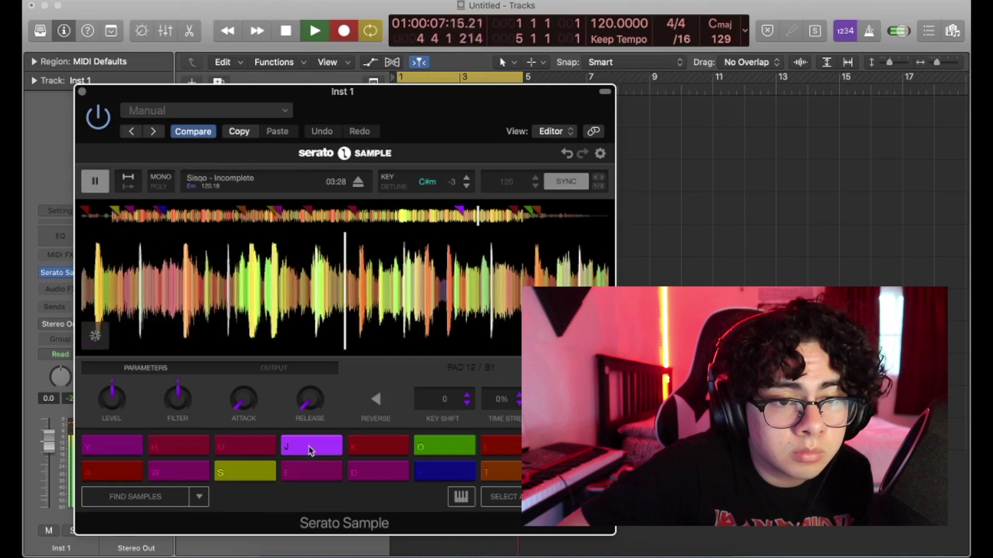
{"action": "key", "text": "space"}
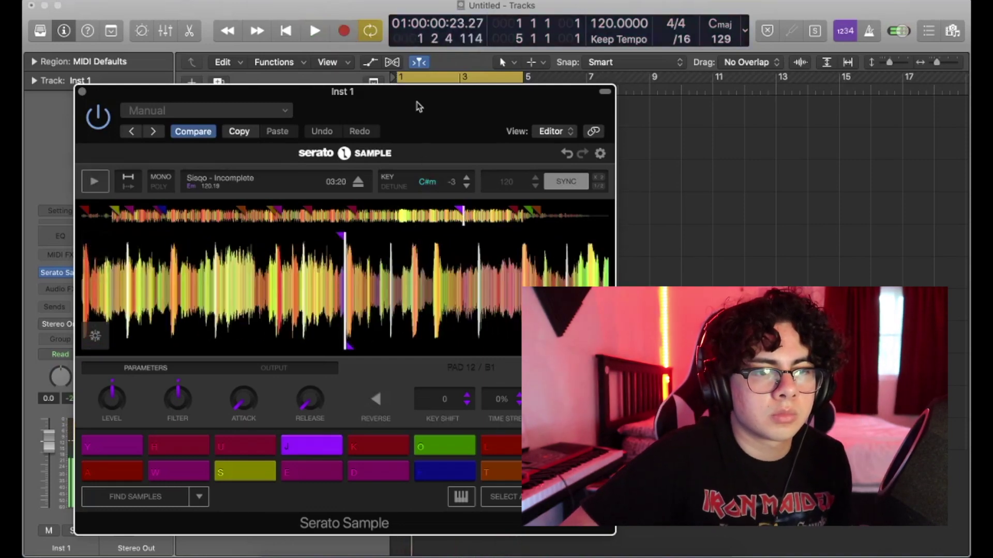
{"action": "left_click_drag", "start_coordinate": [416, 101], "coordinate": [417, 333]}
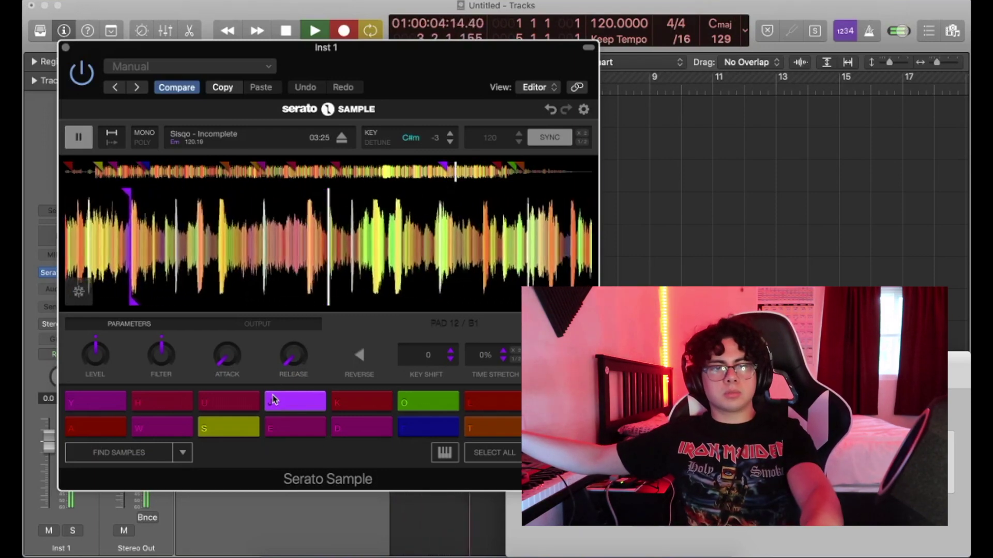
{"action": "left_click_drag", "start_coordinate": [432, 101], "coordinate": [438, 302]}
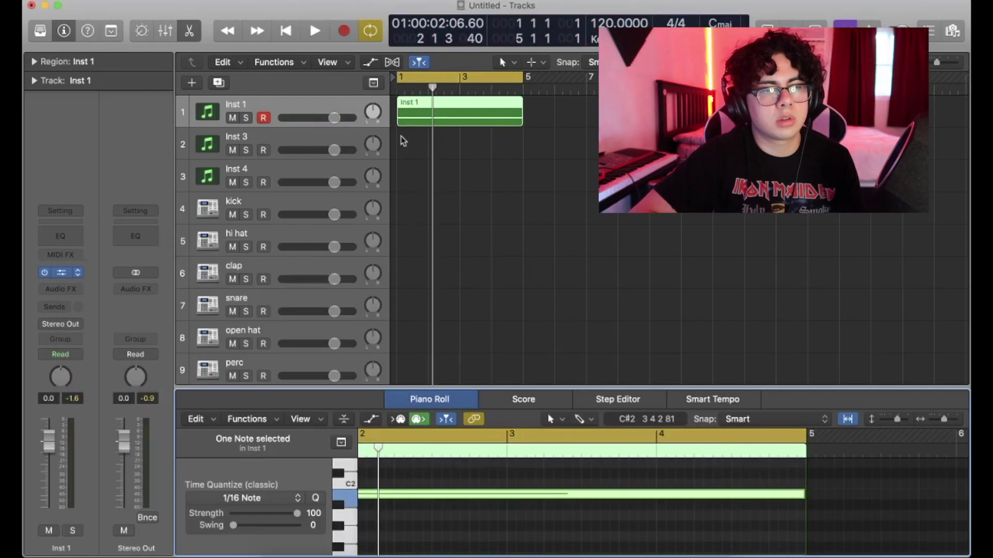
- Bring back the sampler, transpose the sample to Gm (+3) and raise the project tempo to 148 BPM during playback
{"action": "key", "text": "v"}
{"action": "left_click_drag", "start_coordinate": [399, 313], "coordinate": [452, 122]}
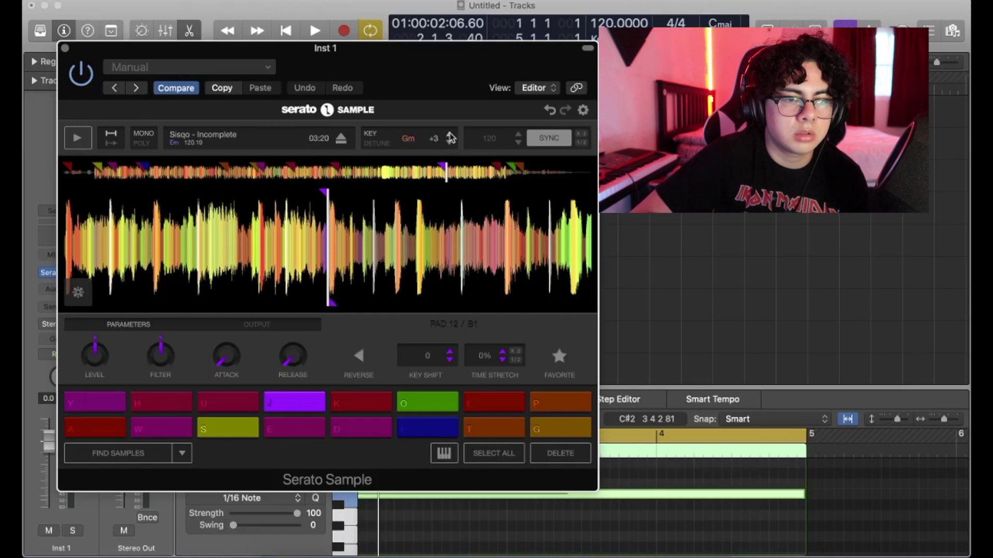
{"action": "key", "text": "space"}
{"action": "left_click_drag", "start_coordinate": [453, 72], "coordinate": [481, 208]}
{"action": "left_click_drag", "start_coordinate": [601, 23], "coordinate": [601, 11]}
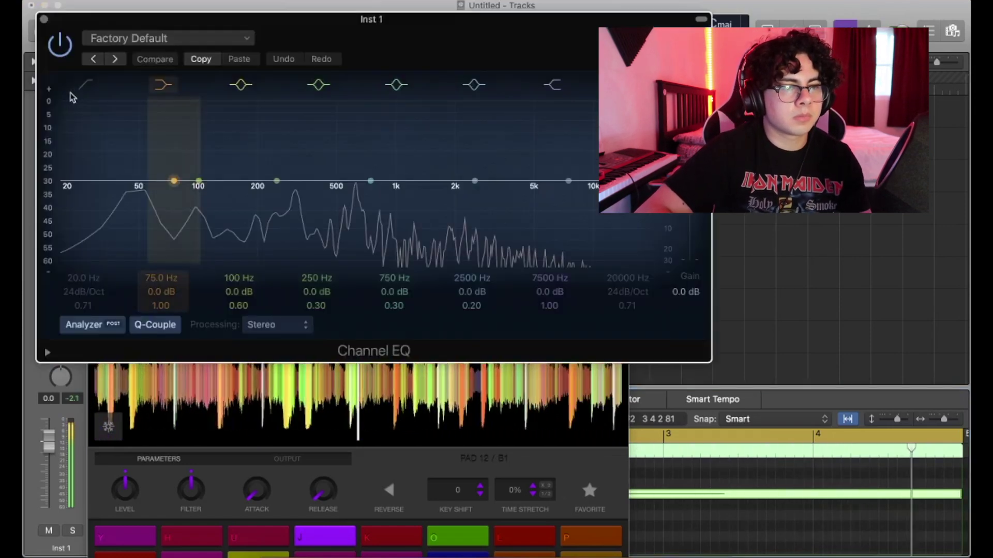
- Enable a low cut at about 210 Hz and bring down a high cut in the Inst 1 track's Channel EQ
{"action": "left_click", "coordinate": [86, 88]}
{"action": "left_click_drag", "start_coordinate": [78, 199], "coordinate": [306, 195]}
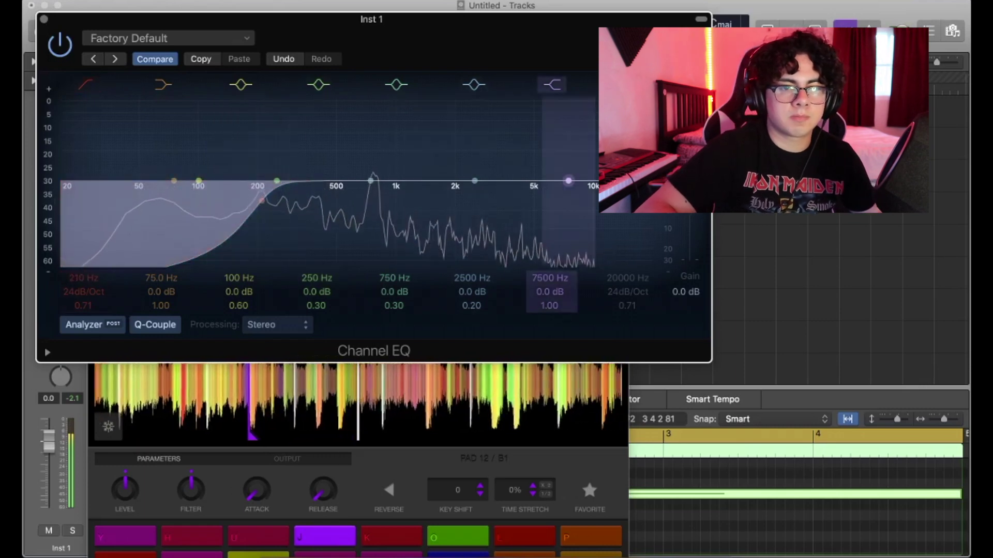
{"action": "left_click_drag", "start_coordinate": [628, 202], "coordinate": [558, 201]}
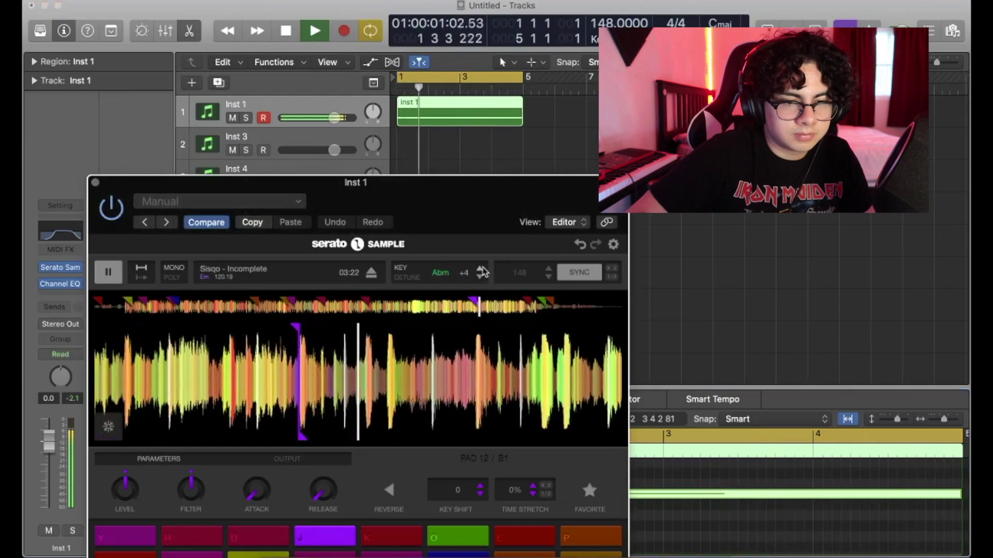
- Raise the sample's key further in semitone steps during playback, and close the sampler
{"action": "left_click", "coordinate": [481, 269]}
{"action": "left_click", "coordinate": [482, 269]}
{"action": "left_click", "coordinate": [482, 270]}
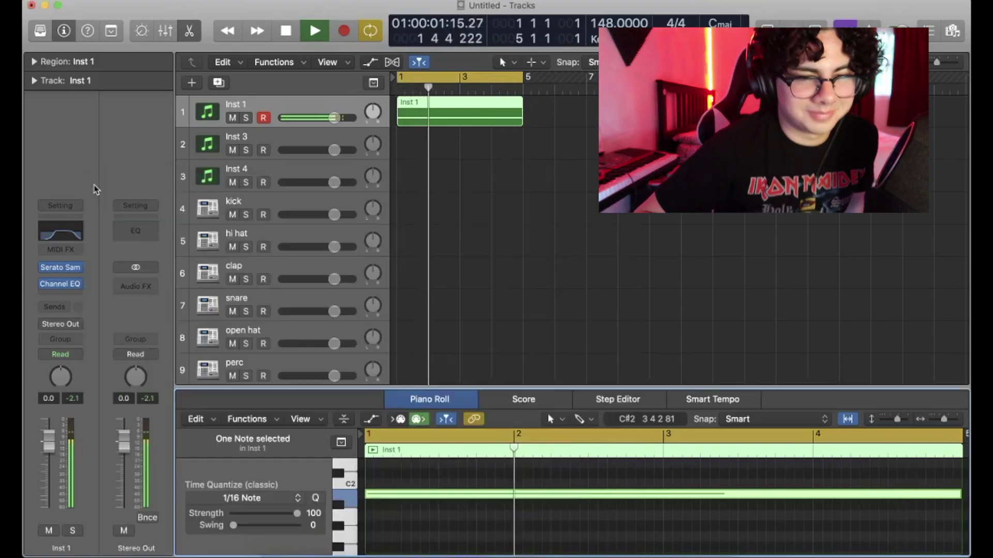
{"action": "left_click", "coordinate": [96, 182]}
{"action": "key", "text": "space"}
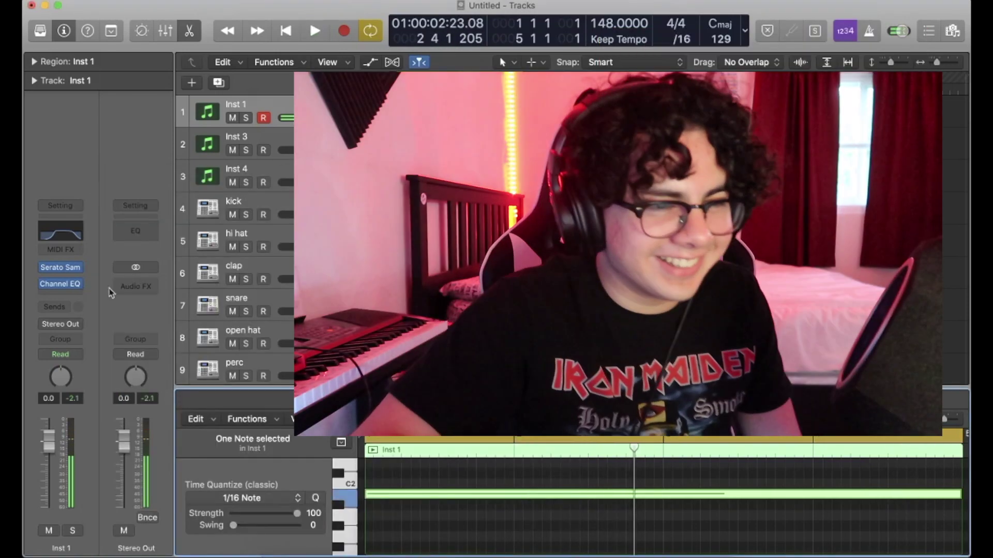
- Add a Space Designer reverb to the Inst 1 track with its wet level at -21.0 dB
{"action": "left_click", "coordinate": [60, 295]}
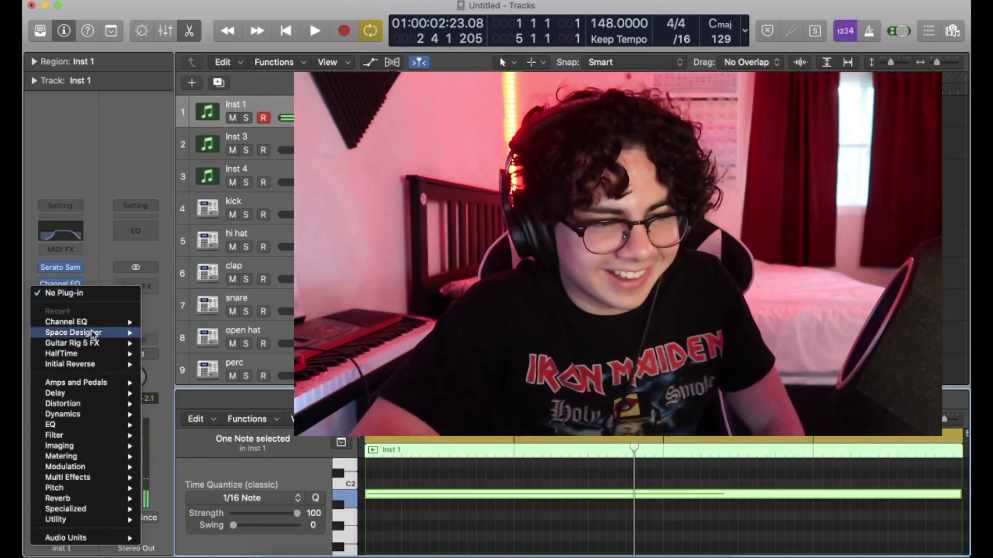
{"action": "mouse_move", "coordinate": [99, 499]}
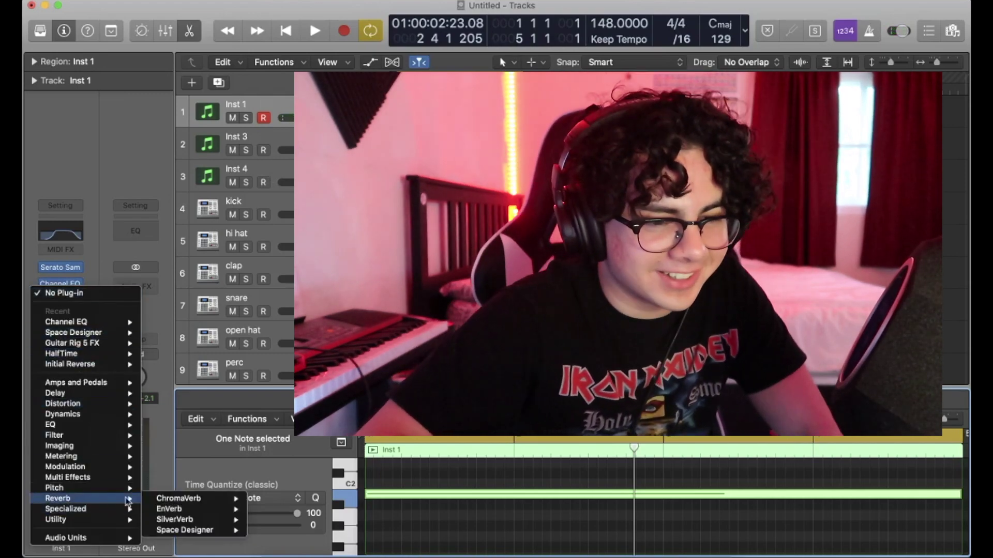
{"action": "mouse_move", "coordinate": [217, 530]}
{"action": "left_click", "coordinate": [269, 531]}
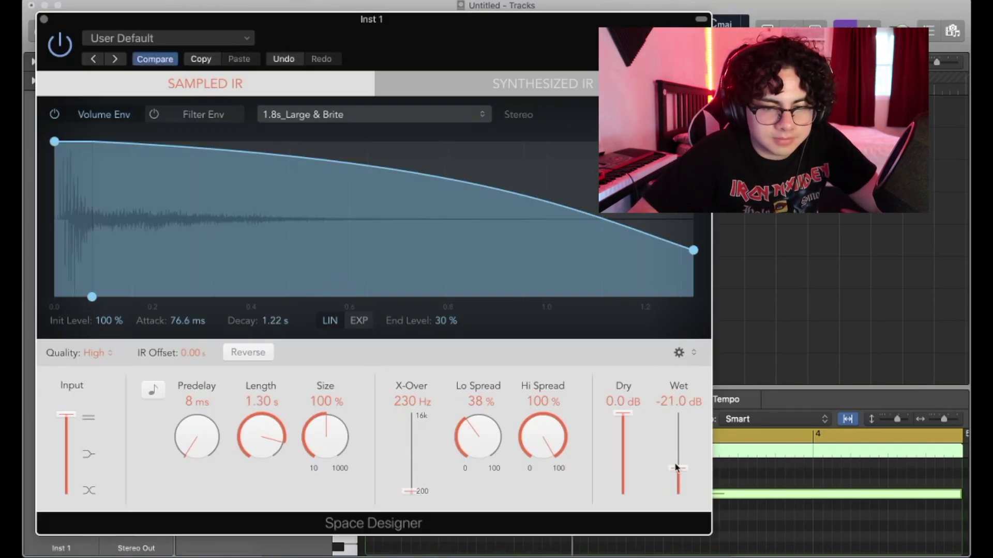
{"action": "left_click", "coordinate": [43, 19]}
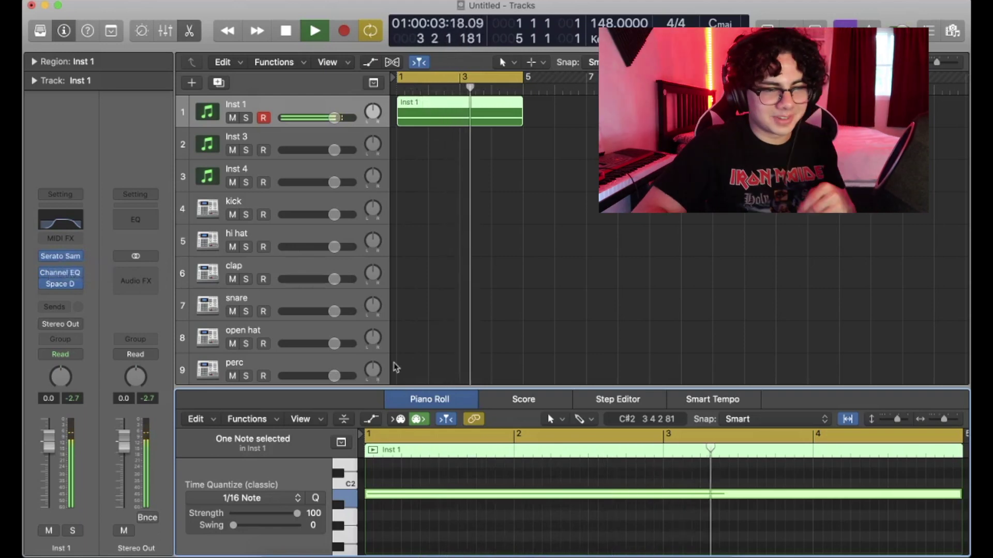
{"action": "key", "text": "space"}
- Hide the editor area and select the drum tracks from kick through perc2
{"action": "left_click", "coordinate": [296, 235]}
{"action": "scroll", "coordinate": [319, 371], "scroll_direction": "down", "scroll_amount": 1}
{"action": "scroll", "coordinate": [319, 371], "scroll_direction": "up", "scroll_amount": 1}
{"action": "key", "text": "e"}
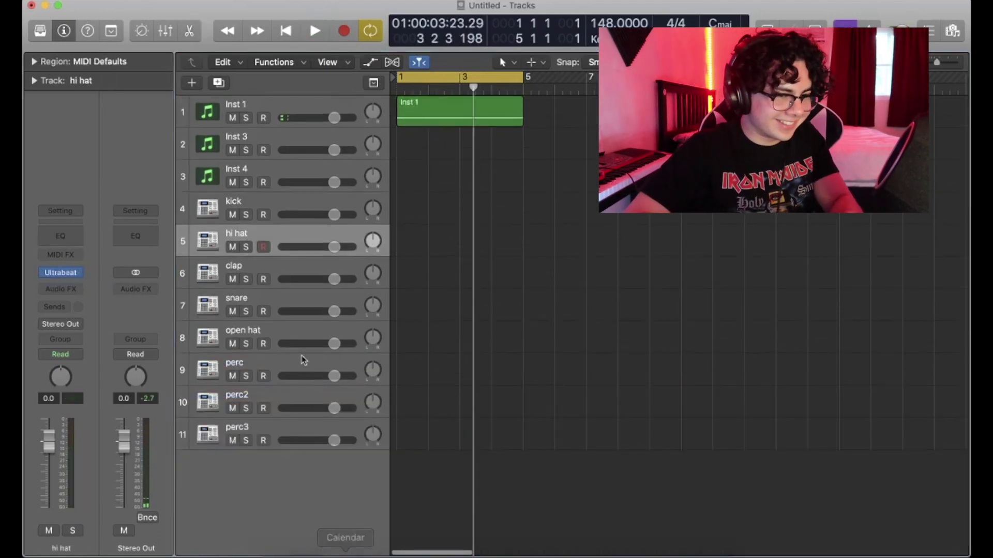
{"action": "left_click", "coordinate": [299, 202]}
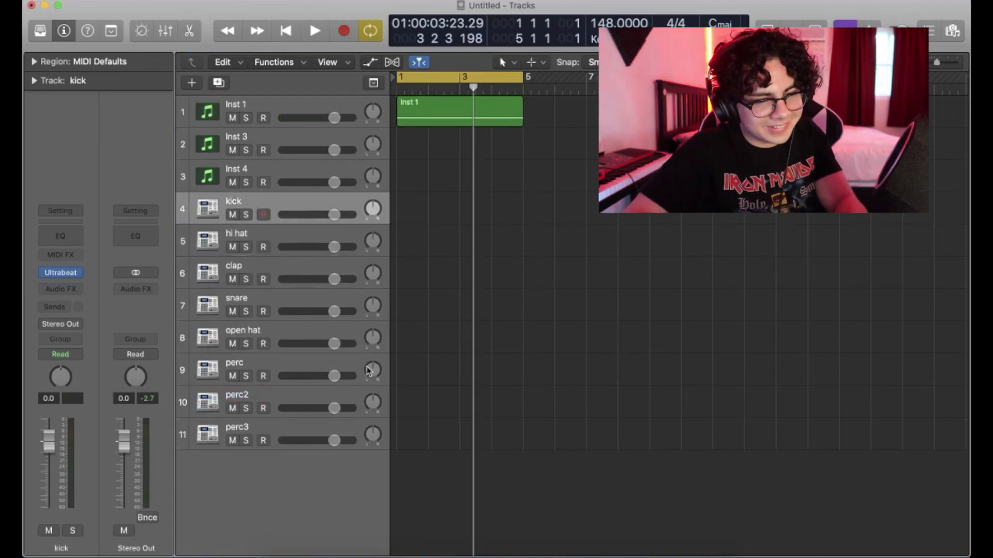
{"action": "left_click", "coordinate": [307, 397], "text": "shift"}
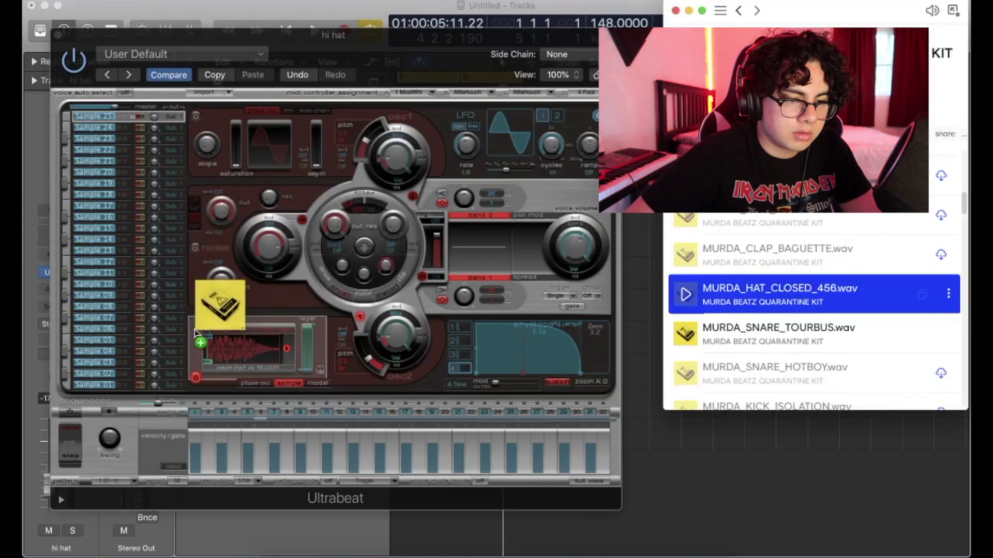
- Load MURDA_HAT_CLOSED_456.wav into the hi hat track's Ultrabeat and raise the hi hat's volume slightly during playback
{"action": "left_click_drag", "start_coordinate": [211, 300], "coordinate": [203, 341]}
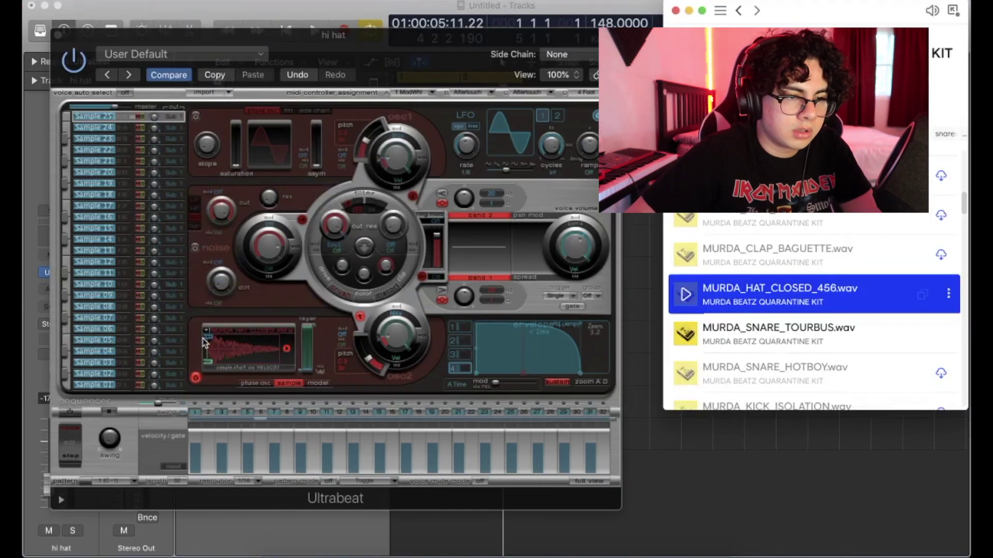
{"action": "left_click_drag", "start_coordinate": [155, 32], "coordinate": [165, 291]}
{"action": "left_click", "coordinate": [414, 195]}
{"action": "key", "text": "space"}
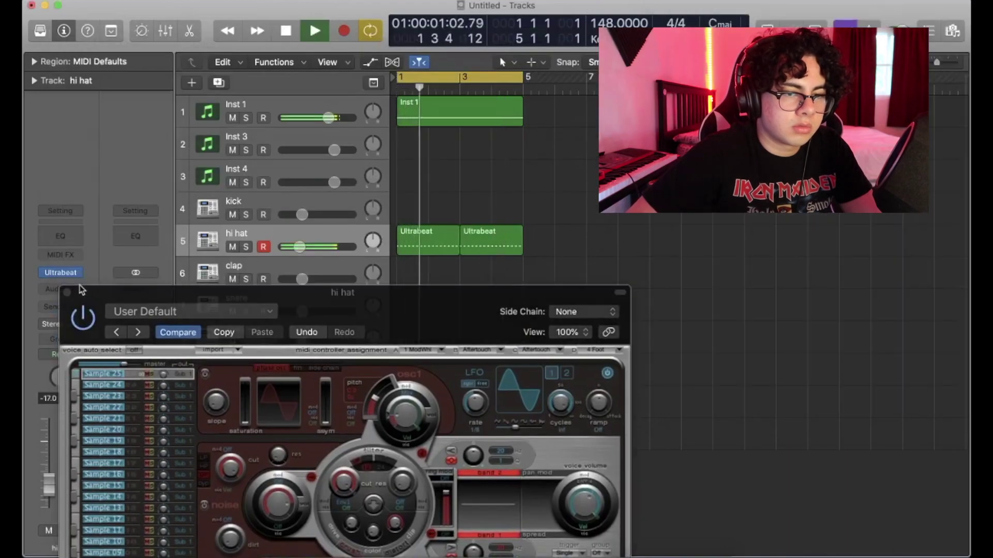
{"action": "left_click", "coordinate": [68, 292]}
{"action": "left_click_drag", "start_coordinate": [299, 246], "coordinate": [302, 247]}
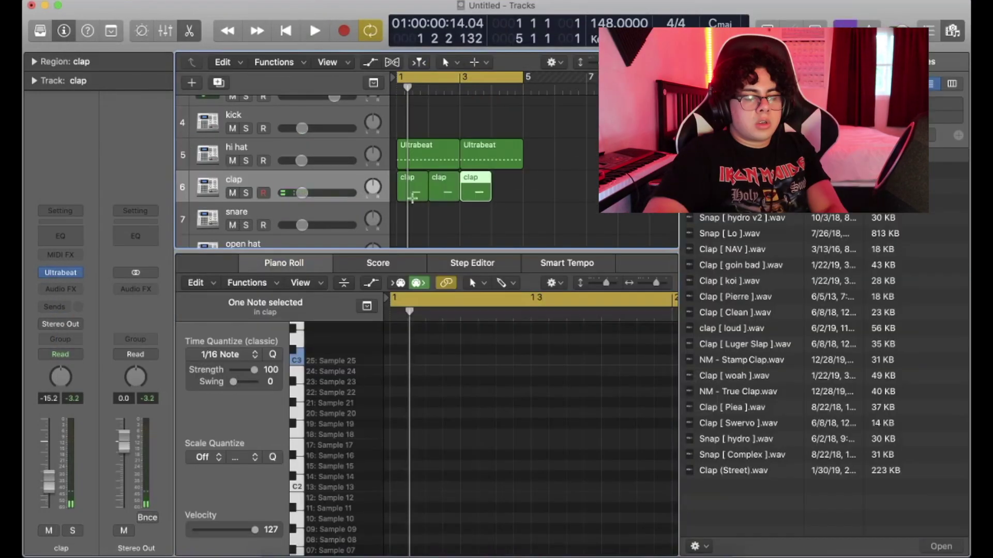
- Repeat the clap region to fill the four bars and join the copies into one region
{"action": "key", "text": "super+r"}
{"action": "left_click", "coordinate": [312, 202]}
{"action": "key", "text": "super+j"}
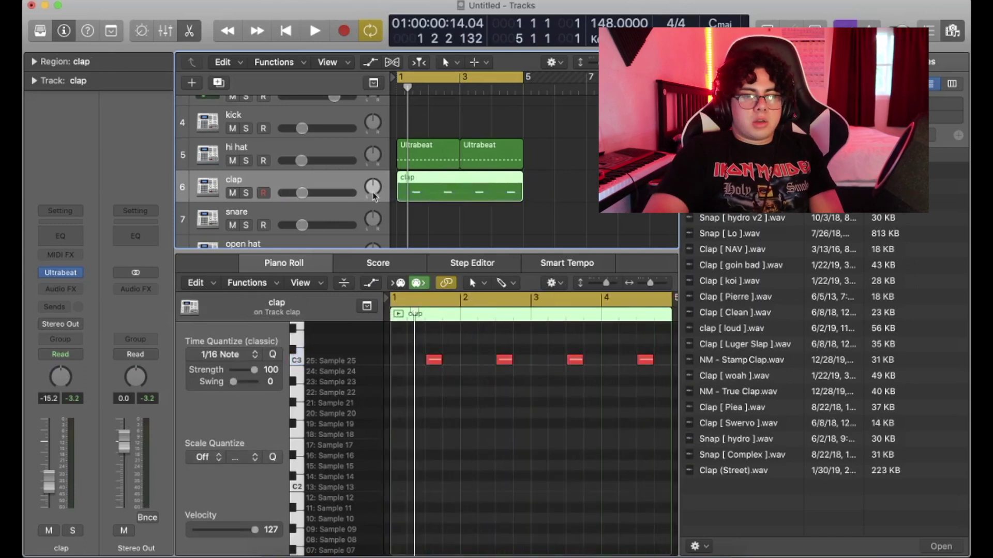
- Set the clap volume to -16.0 dB and the hi hat volume to -15.6 dB, and show the first hi hat region's notes
{"action": "key", "text": "space"}
{"action": "left_click_drag", "start_coordinate": [302, 193], "coordinate": [303, 161]}
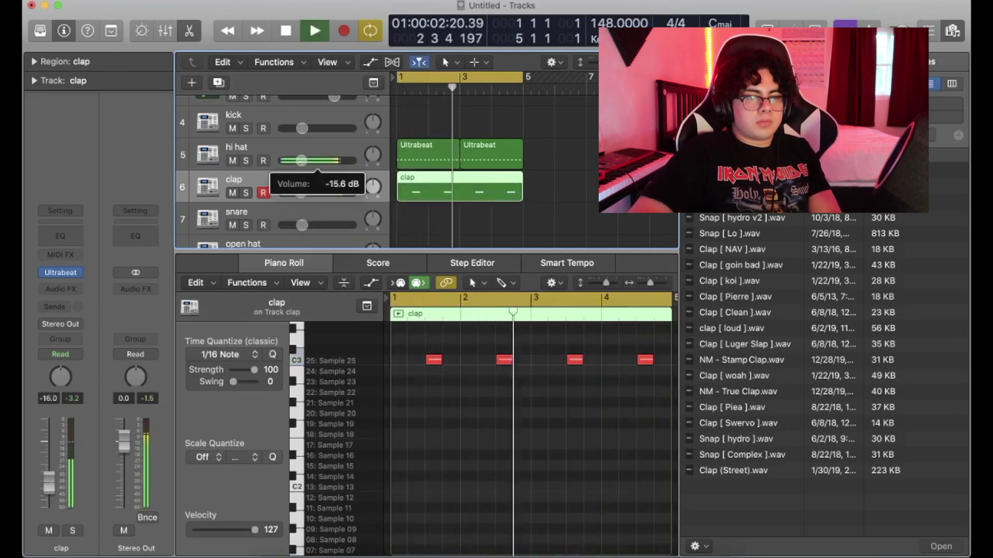
{"action": "left_click", "coordinate": [408, 157]}
{"action": "key", "text": "space"}
{"action": "key", "text": "super+Right"}
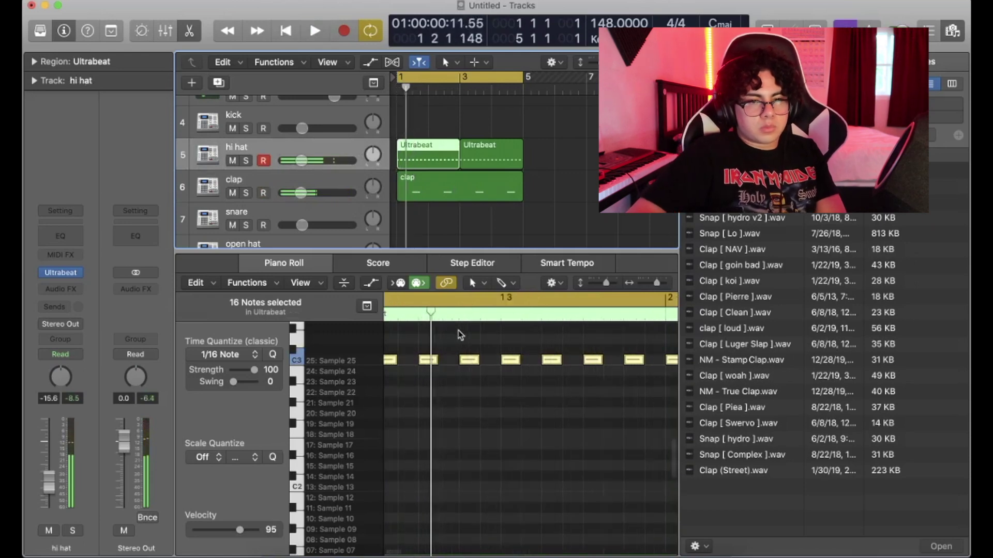
{"action": "key", "text": "space"}
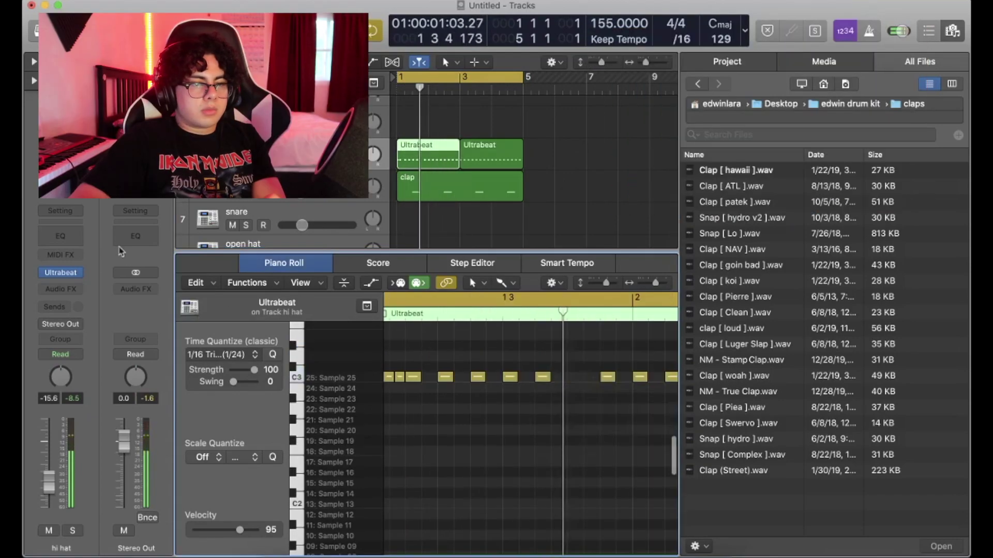
- Open the hi hat track's Ultrabeat and shift all notes of the first hi hat region up an octave to C4
{"action": "left_click", "coordinate": [62, 274]}
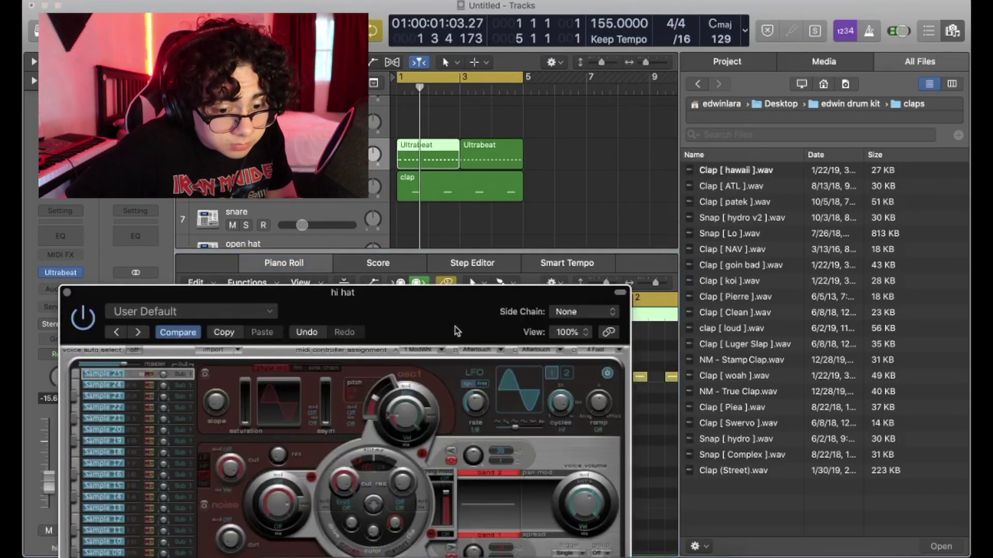
{"action": "left_click_drag", "start_coordinate": [454, 329], "coordinate": [517, 56]}
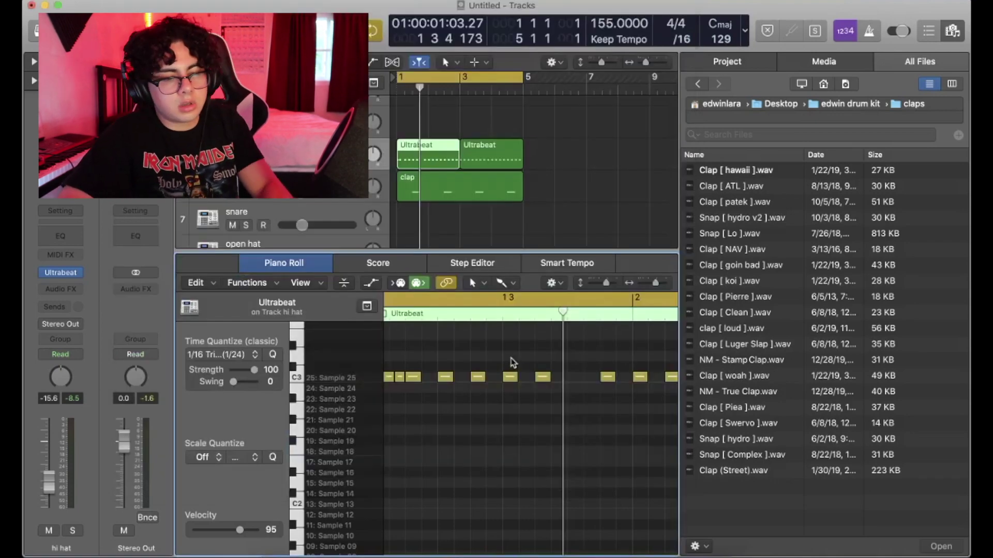
{"action": "key", "text": "super+a"}
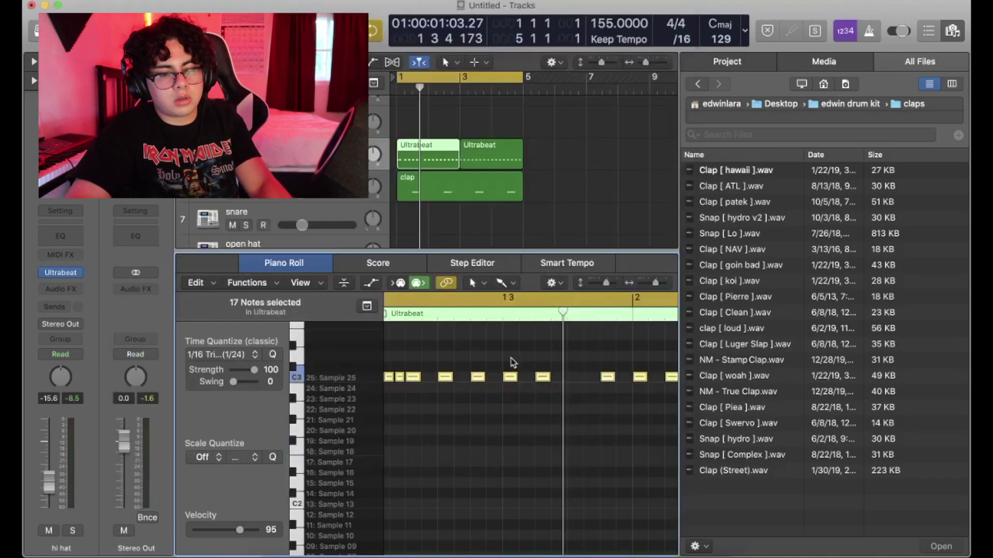
{"action": "key", "text": "Delete"}
- Delete the second hi hat region and show the notes of the remaining hi hat region
{"action": "left_click", "coordinate": [504, 156]}
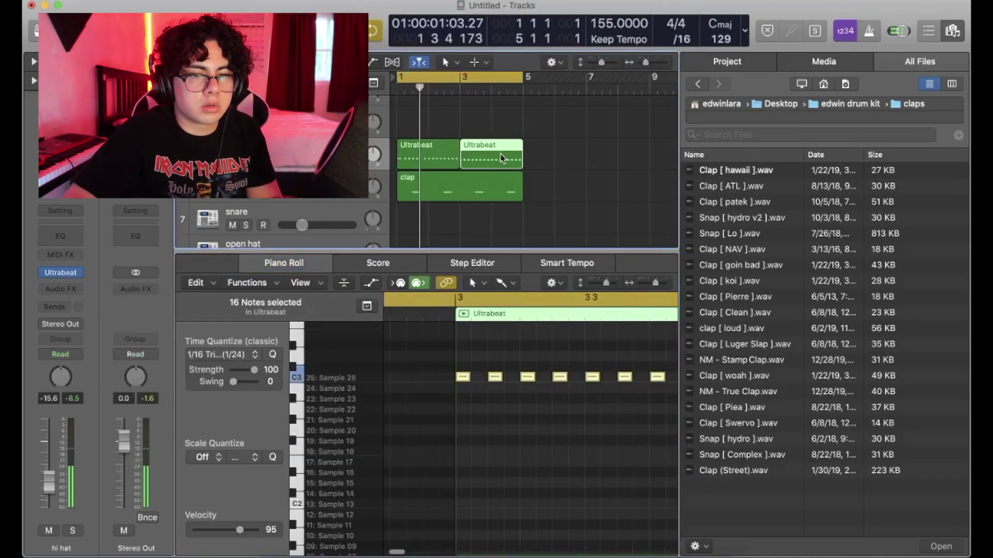
{"action": "key", "text": "Delete"}
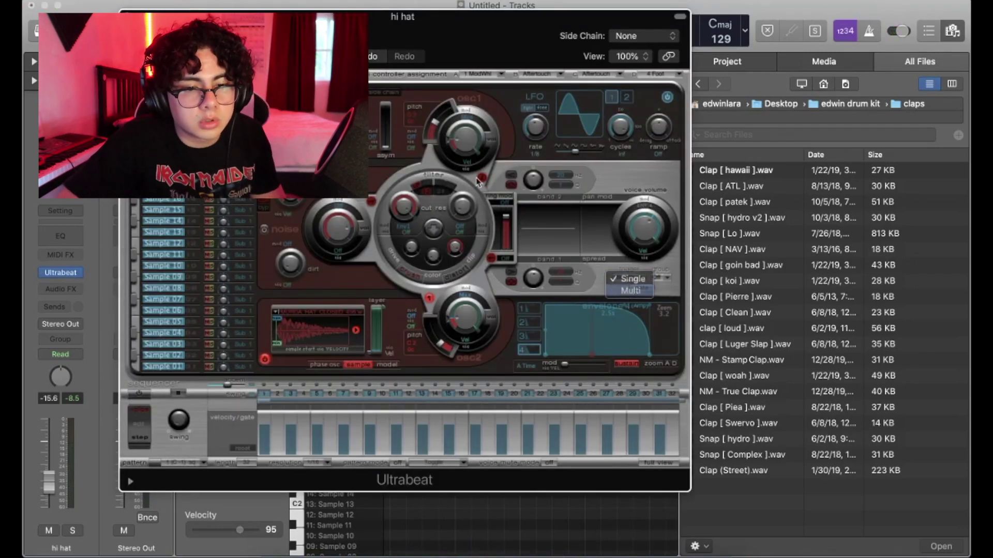
{"action": "key", "text": "super+w"}
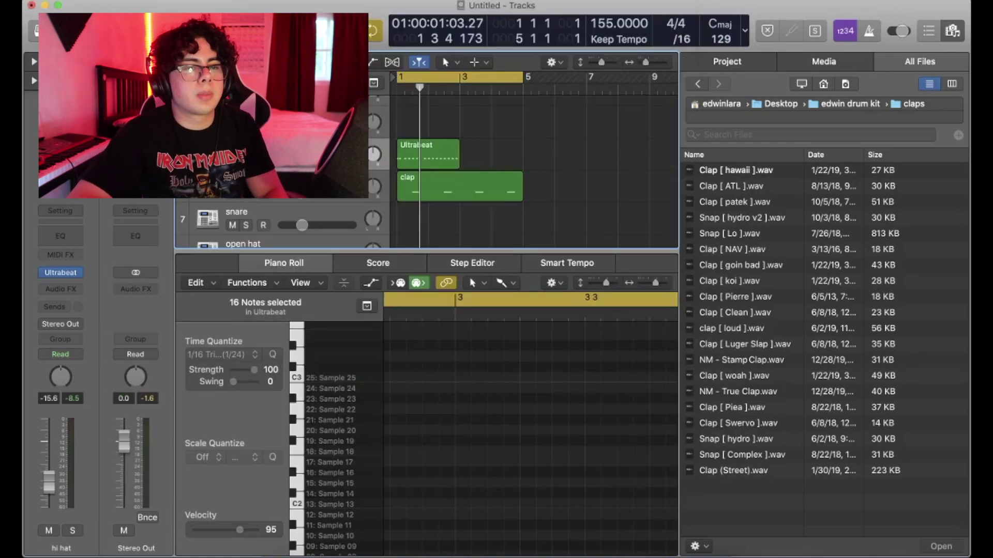
{"action": "left_click", "coordinate": [414, 141]}
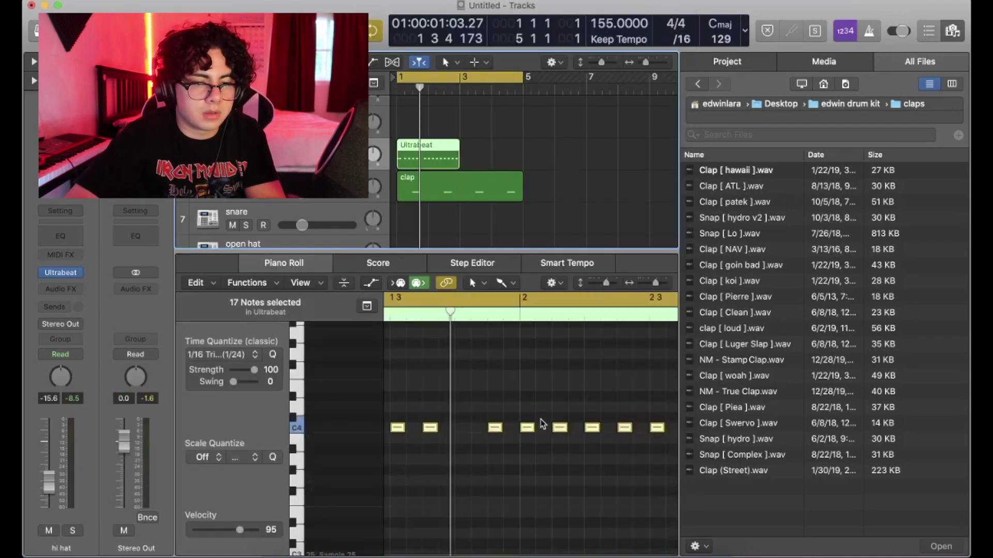
- Play back the hi hat pattern and set its time quantize value to 1/32 Triplet (1/48)
{"action": "key", "text": "space"}
{"action": "key", "text": "space"}
{"action": "key", "text": "space"}
{"action": "key", "text": "space"}
{"action": "key", "text": "space"}
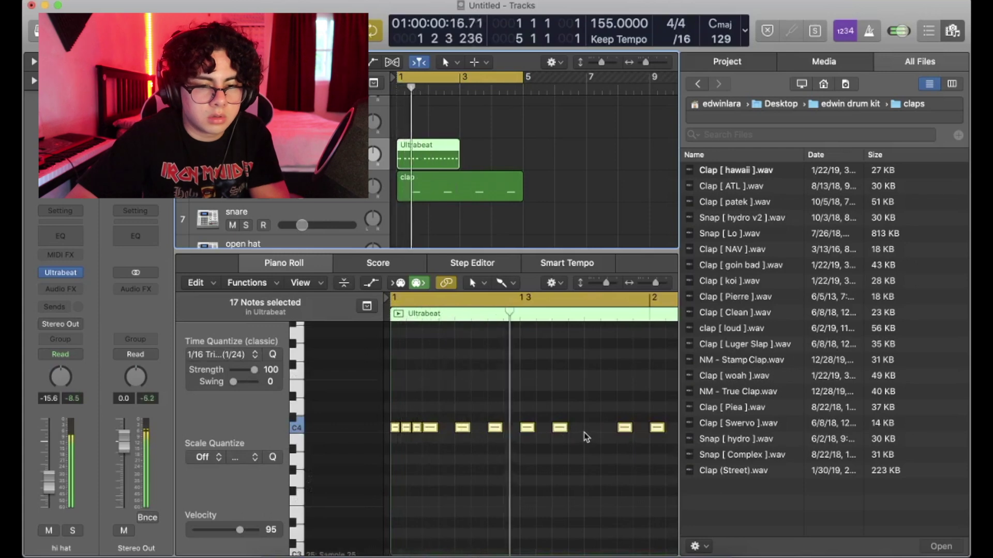
{"action": "left_click", "coordinate": [255, 355]}
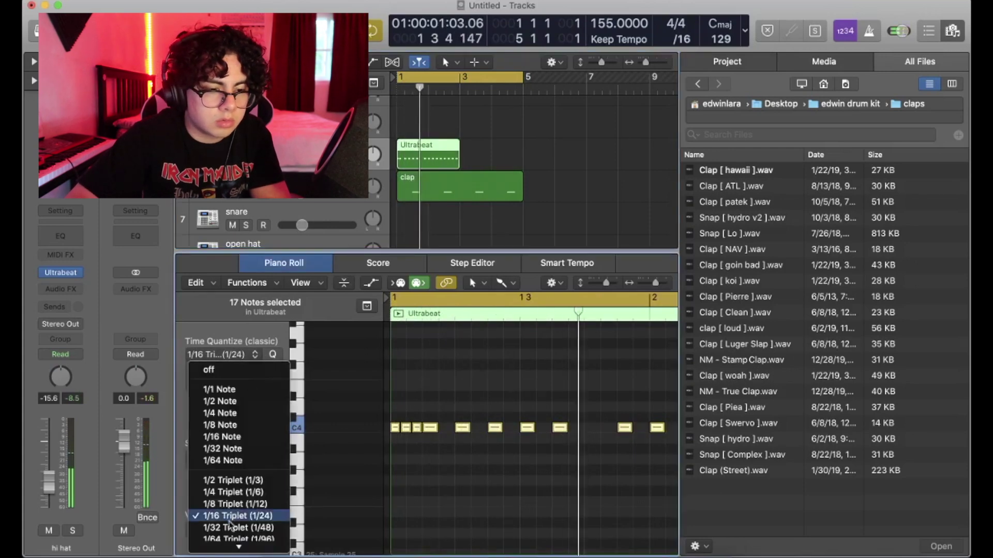
{"action": "left_click", "coordinate": [235, 492]}
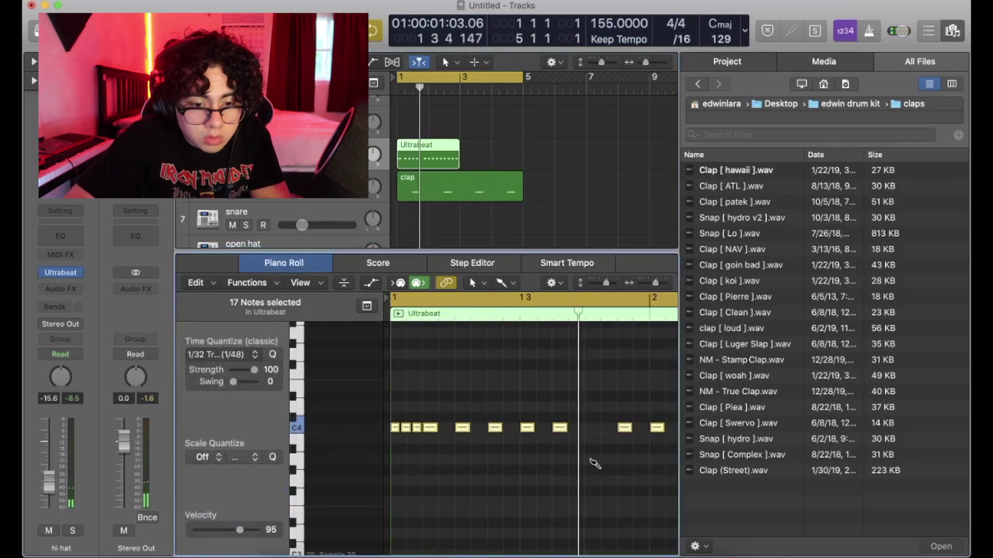
- Draw a fast hi hat roll three semitones below C4 in the gap before bar 2 and play it back
{"action": "left_click", "coordinate": [587, 458]}
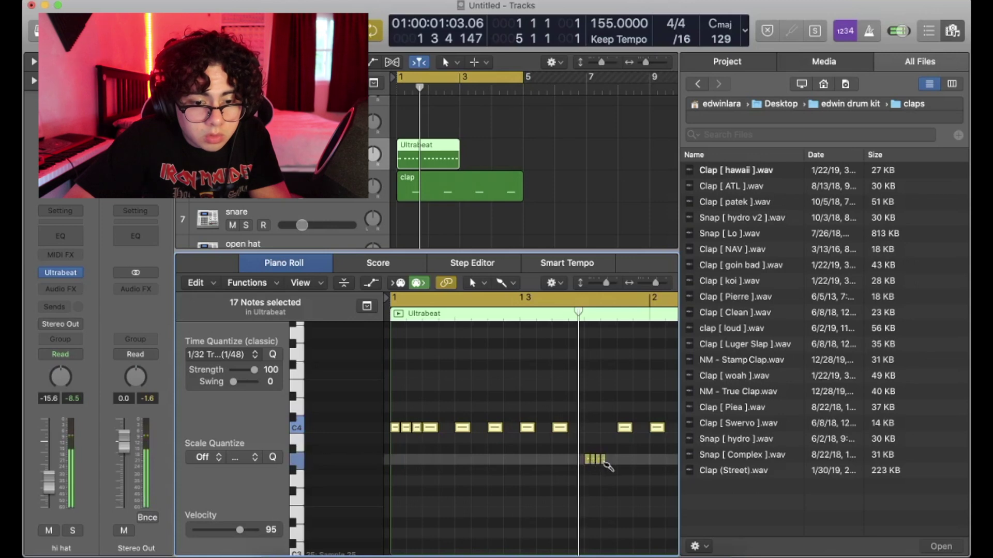
{"action": "left_click_drag", "start_coordinate": [610, 461], "coordinate": [613, 462]}
{"action": "key", "text": "space"}
{"action": "scroll", "coordinate": [631, 490], "scroll_direction": "right", "scroll_amount": 1}
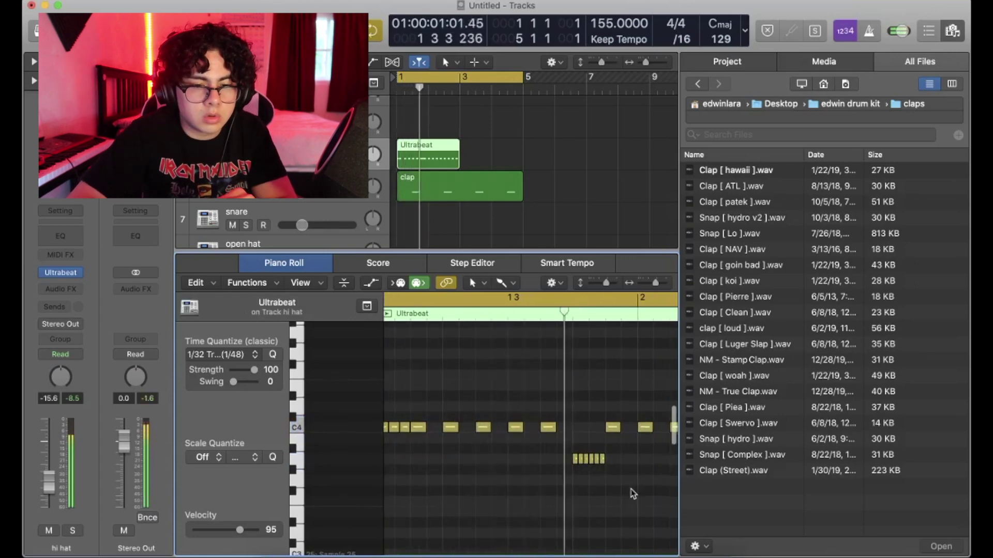
{"action": "scroll", "coordinate": [631, 490], "scroll_direction": "right", "scroll_amount": 3}
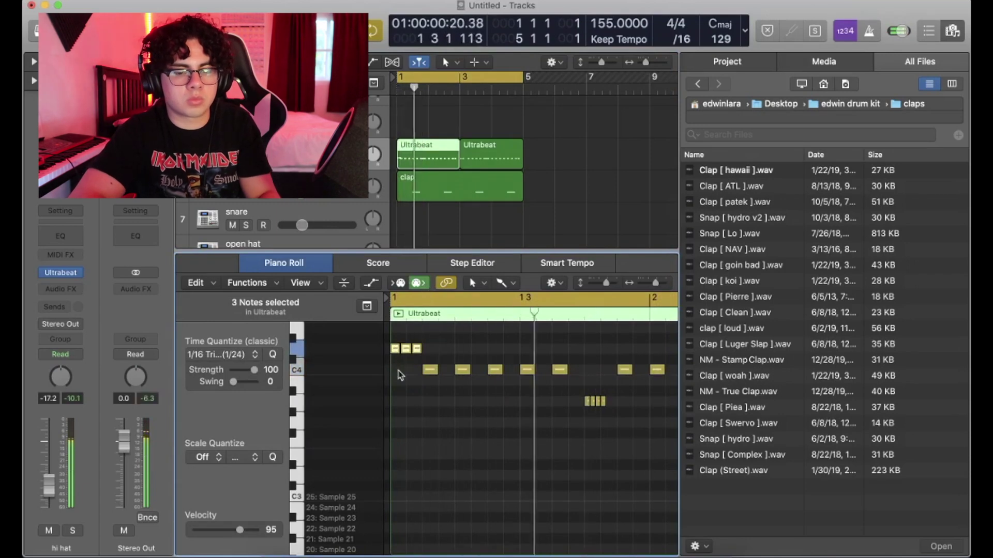
- Play the edited hi hat pattern and replace the second hi hat region with a fresh copy of the first
{"action": "mouse_move", "coordinate": [398, 374]}
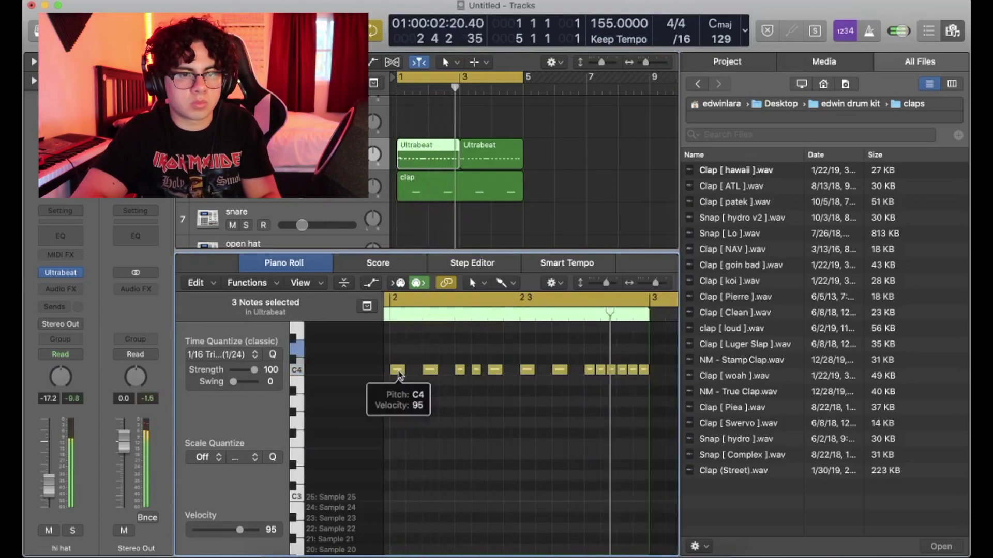
{"action": "key", "text": "space"}
{"action": "key", "text": "space"}
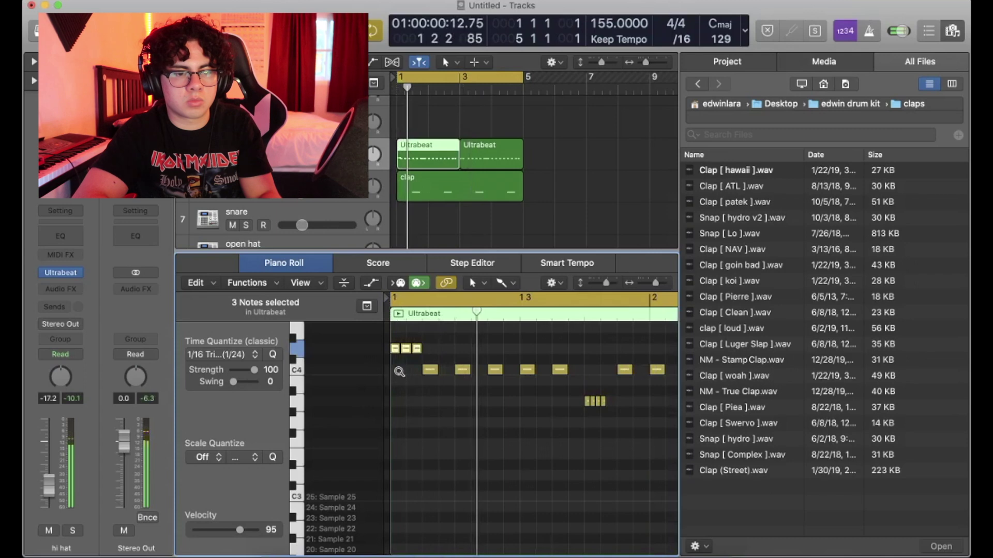
{"action": "left_click", "coordinate": [495, 151]}
{"action": "key", "text": "BackSpace"}
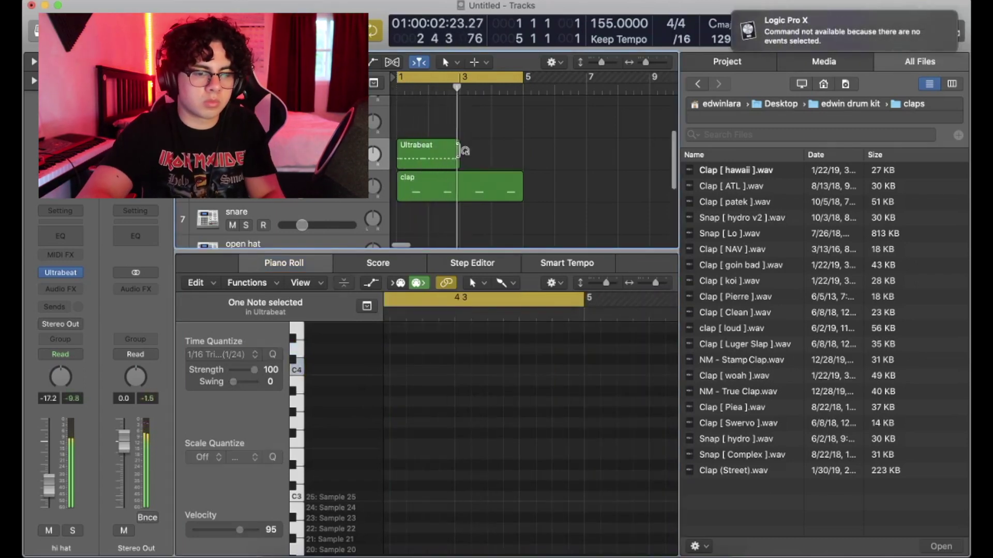
{"action": "left_click", "coordinate": [458, 150]}
{"action": "key", "text": "super+r"}
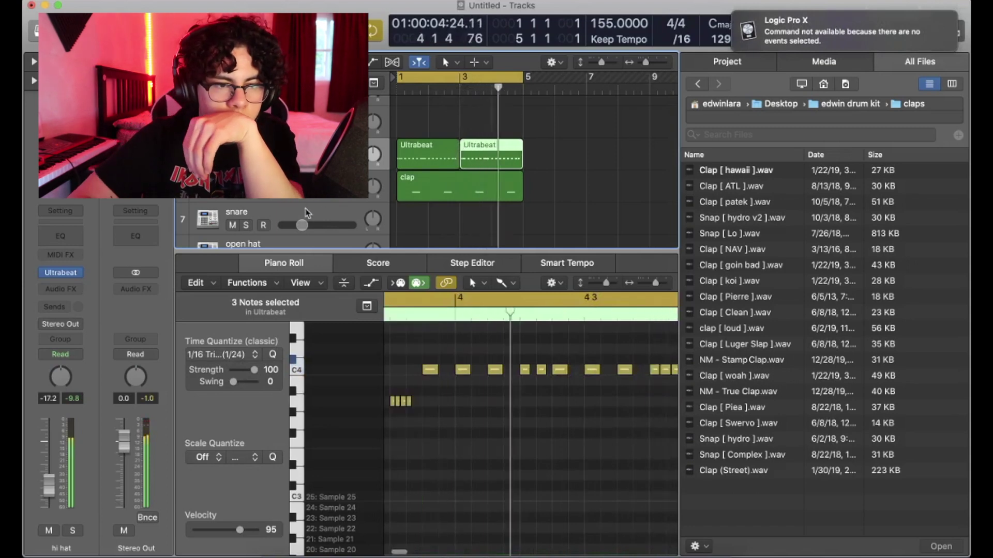
- Select the empty snare track and open its Ultrabeat instrument
{"action": "left_click", "coordinate": [269, 213]}
{"action": "left_click", "coordinate": [60, 272]}
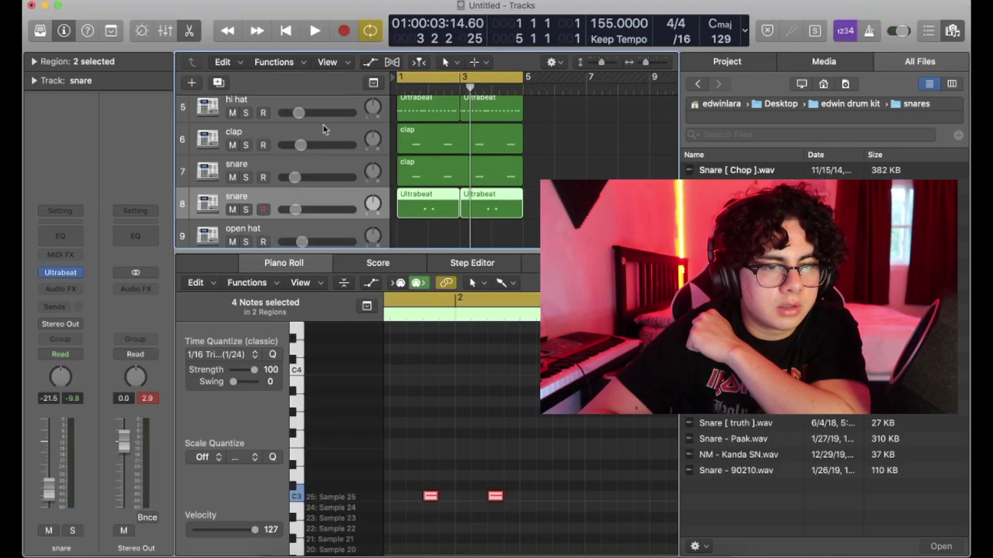
- Rename the second snare track as "bounce snare" and clear the region selection
{"action": "double_click", "coordinate": [249, 199]}
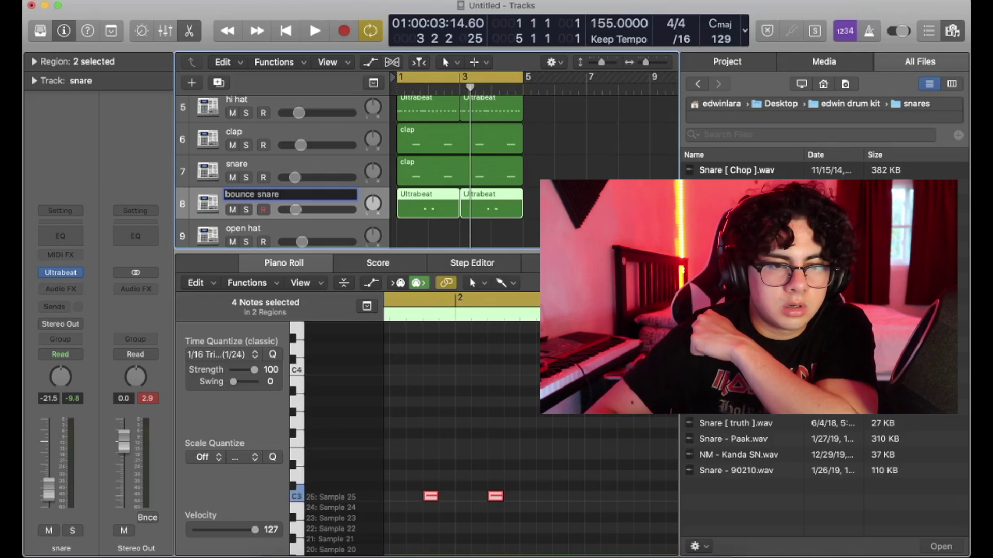
{"action": "key", "text": "Return"}
{"action": "left_click_drag", "start_coordinate": [530, 177], "coordinate": [422, 209]}
{"action": "left_click", "coordinate": [579, 175]}
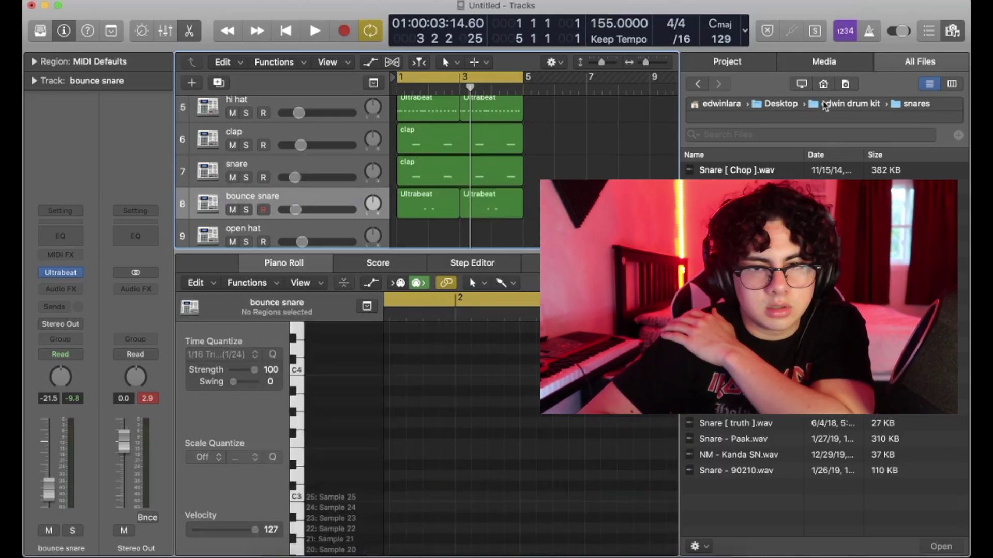
{"action": "left_click", "coordinate": [954, 32]}
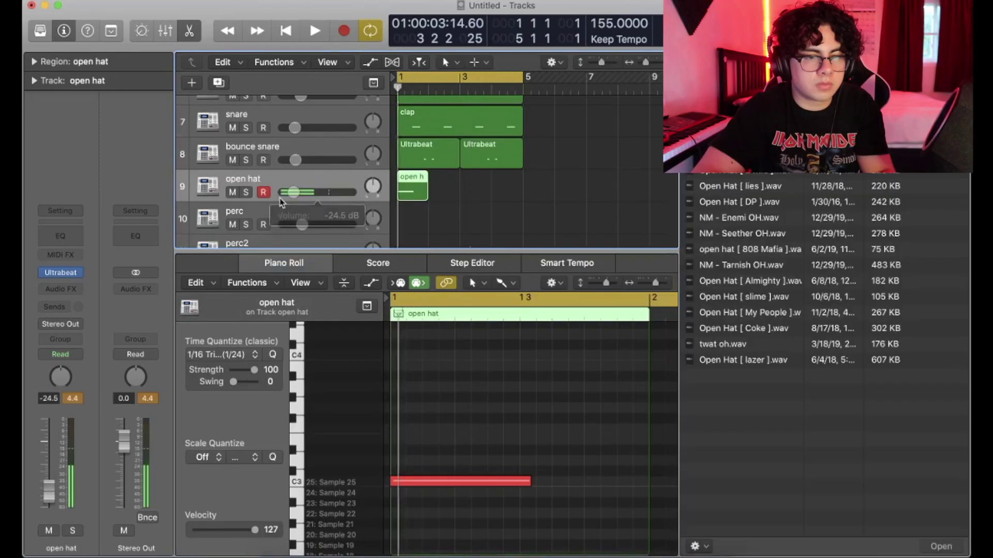
- Repeat the open hat region during playback and move the copy to the start of bar 3
{"action": "key", "text": "space"}
{"action": "key", "text": "super+r"}
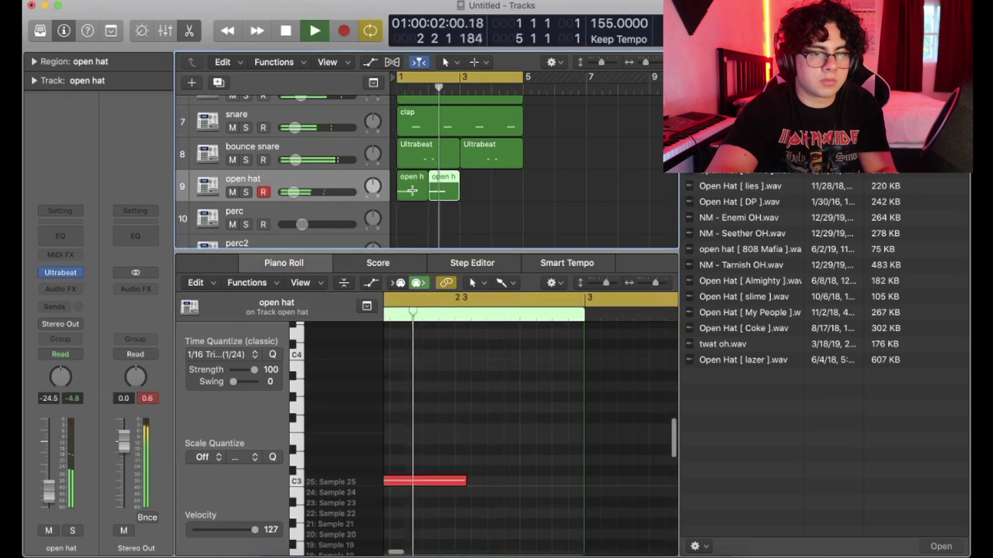
{"action": "left_click_drag", "start_coordinate": [446, 193], "coordinate": [480, 192]}
{"action": "scroll", "coordinate": [308, 151], "scroll_direction": "up", "scroll_amount": 3}
{"action": "scroll", "coordinate": [308, 151], "scroll_direction": "up", "scroll_amount": 2}
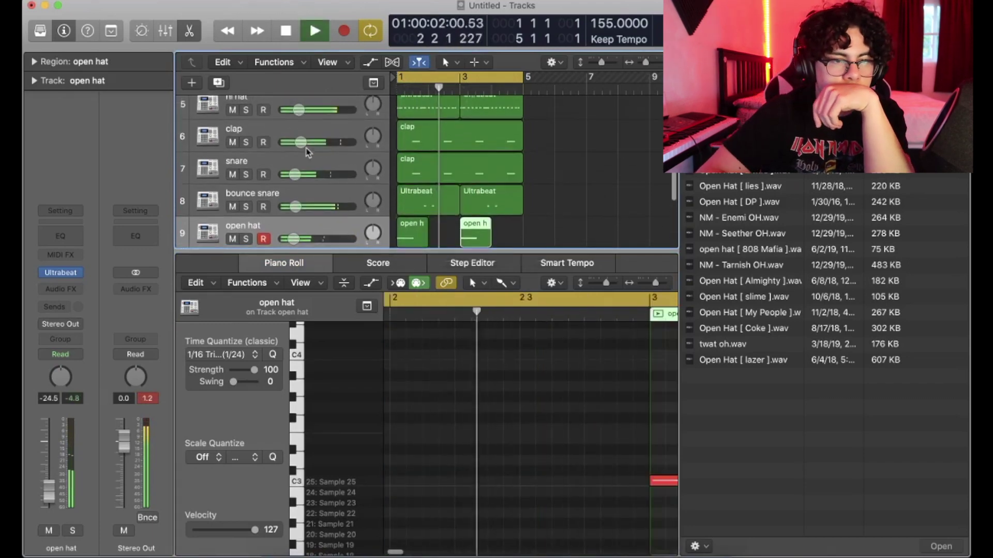
- Raise the snare volume slightly and delete the open hat copy at bar 3
{"action": "left_click_drag", "start_coordinate": [295, 180], "coordinate": [298, 180]}
{"action": "scroll", "coordinate": [506, 203], "scroll_direction": "down", "scroll_amount": 2}
{"action": "key", "text": "Delete"}
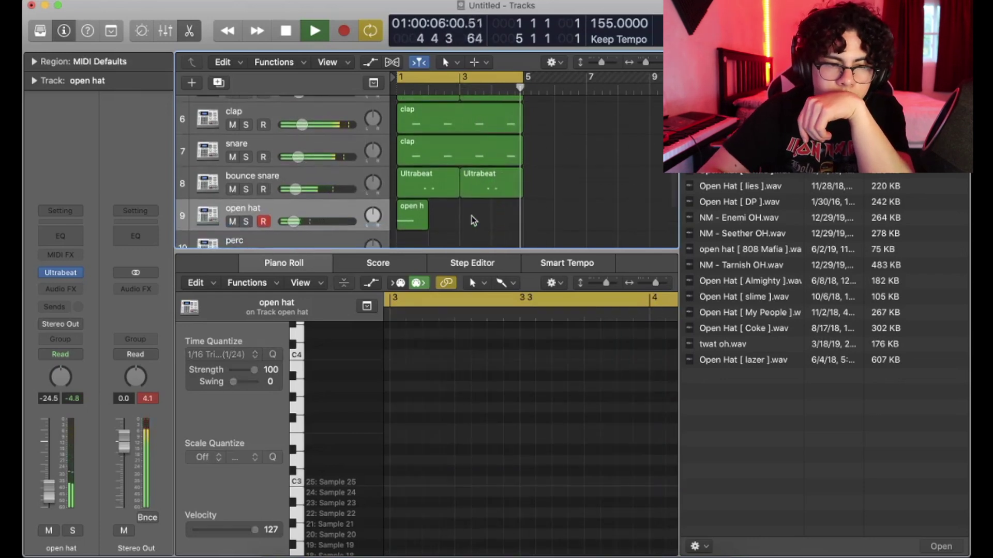
- Set the open hat volume to -25.0 dB and the kick volume to -9.4 dB
{"action": "scroll", "coordinate": [317, 175], "scroll_direction": "down", "scroll_amount": 2}
{"action": "mouse_move", "coordinate": [317, 175]}
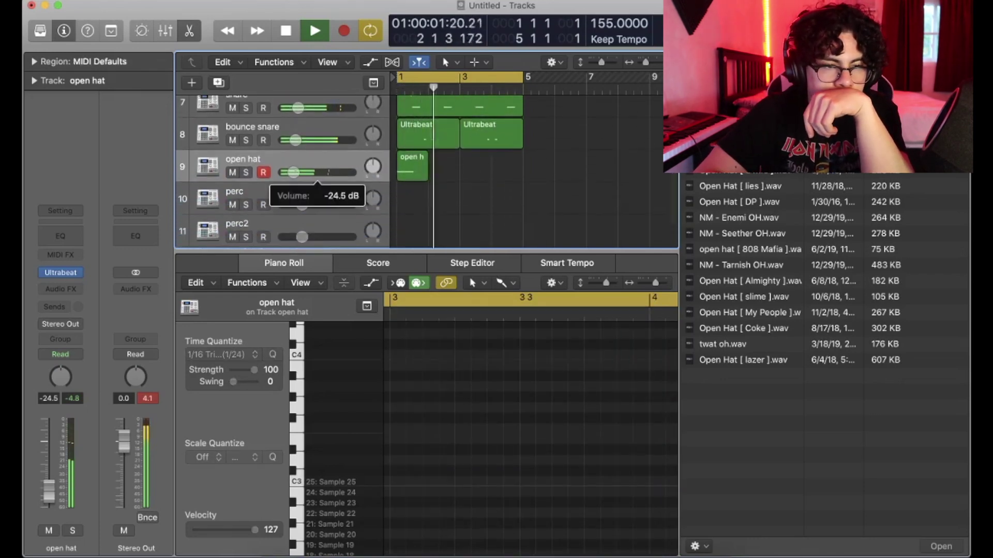
{"action": "scroll", "coordinate": [297, 175], "scroll_direction": "up", "scroll_amount": 6}
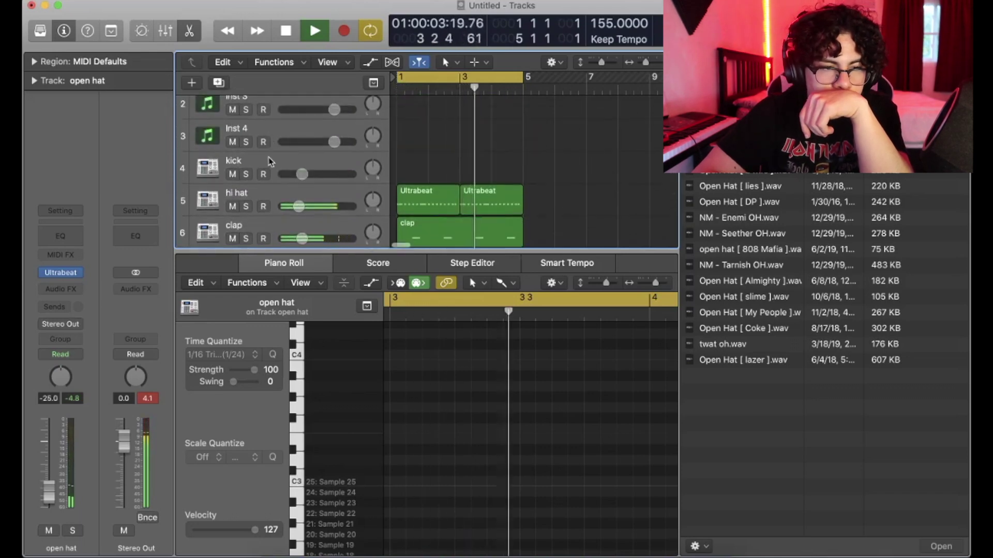
{"action": "left_click", "coordinate": [276, 168]}
{"action": "left_click_drag", "start_coordinate": [302, 174], "coordinate": [311, 173]}
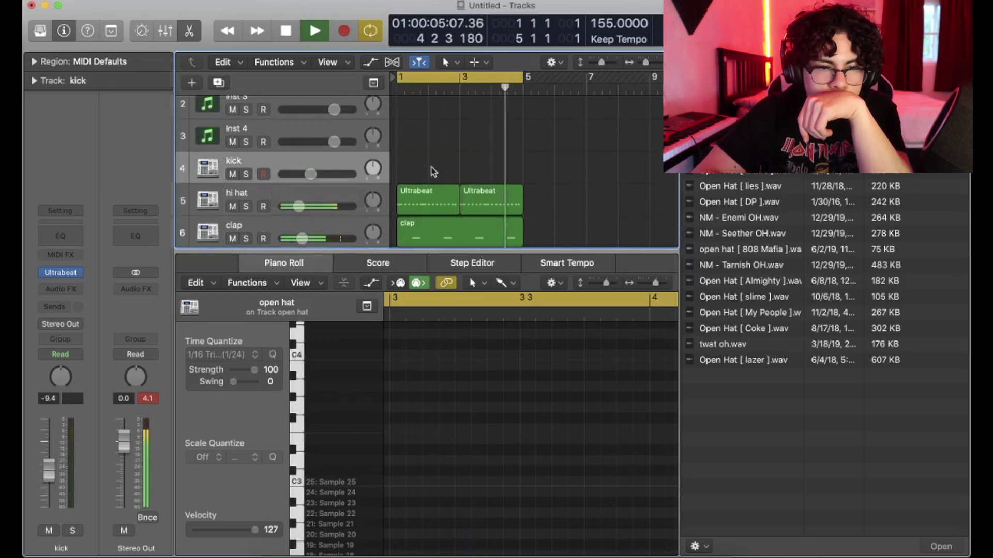
- Add B5 notes to the audi808 region, three in bar 3 and two in bar 4
{"action": "left_click", "coordinate": [254, 136]}
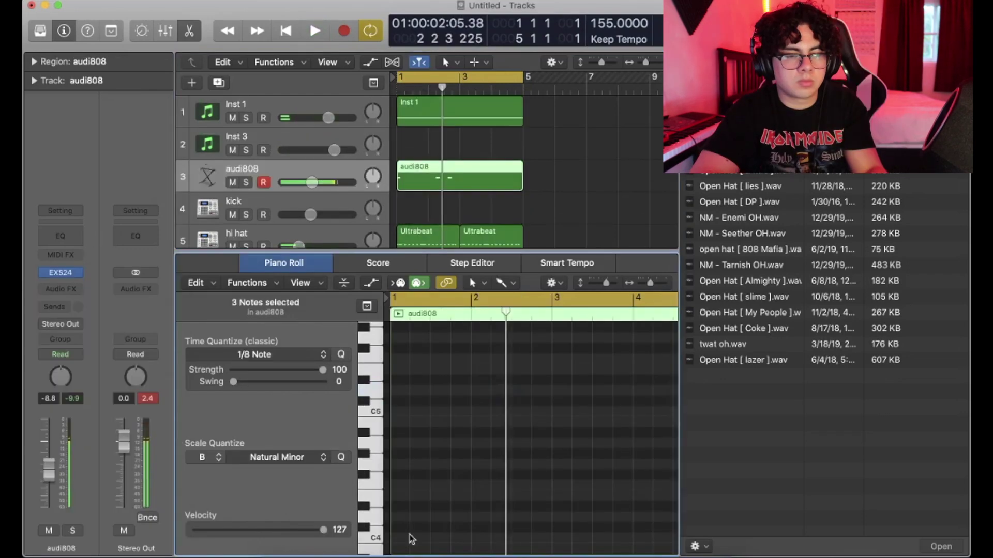
{"action": "key", "text": "space"}
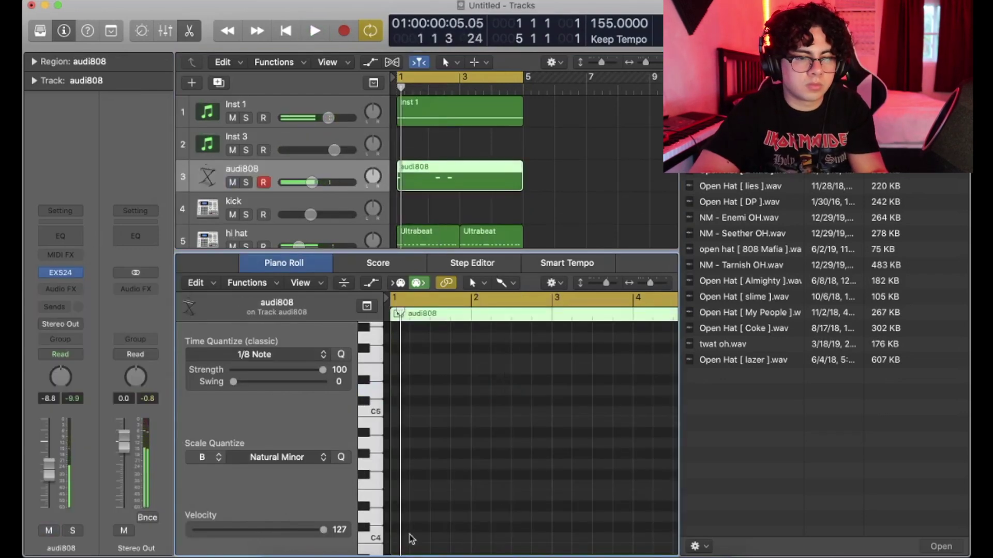
{"action": "key", "text": "space"}
{"action": "scroll", "coordinate": [414, 536], "scroll_direction": "up", "scroll_amount": 5}
{"action": "scroll", "coordinate": [545, 483], "scroll_direction": "right", "scroll_amount": 2}
{"action": "scroll", "coordinate": [547, 484], "scroll_direction": "up", "scroll_amount": 1}
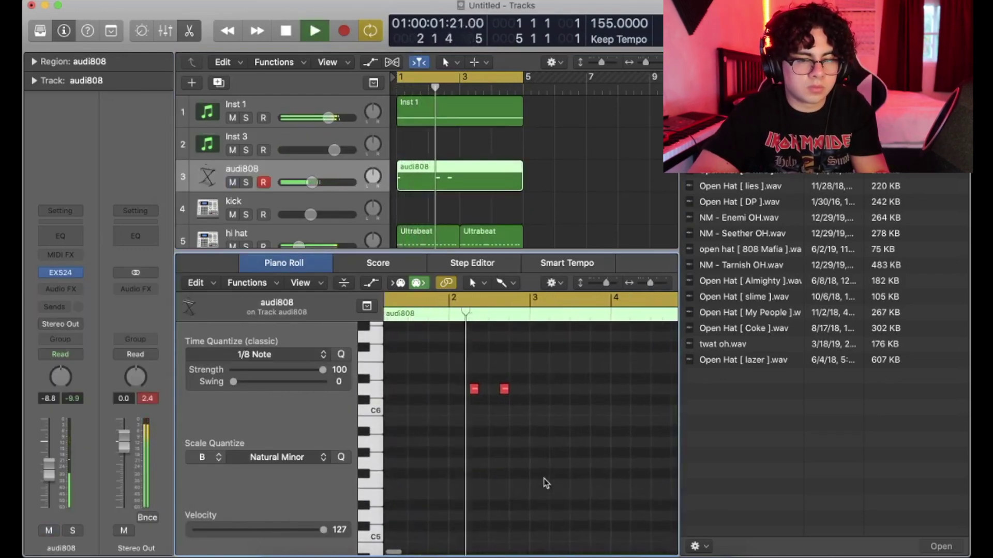
{"action": "key", "text": "space"}
{"action": "left_click", "coordinate": [534, 420]}
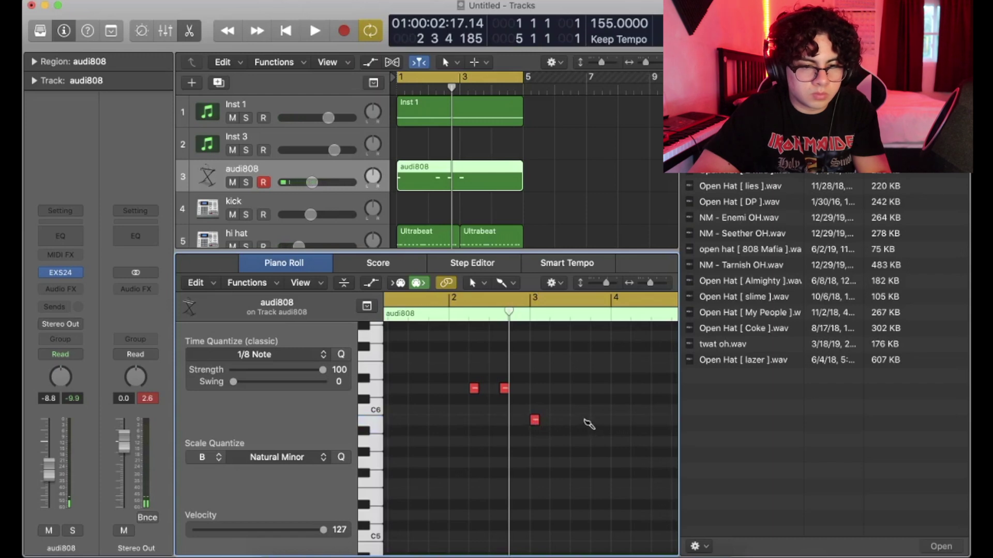
{"action": "scroll", "coordinate": [598, 424], "scroll_direction": "right", "scroll_amount": 3}
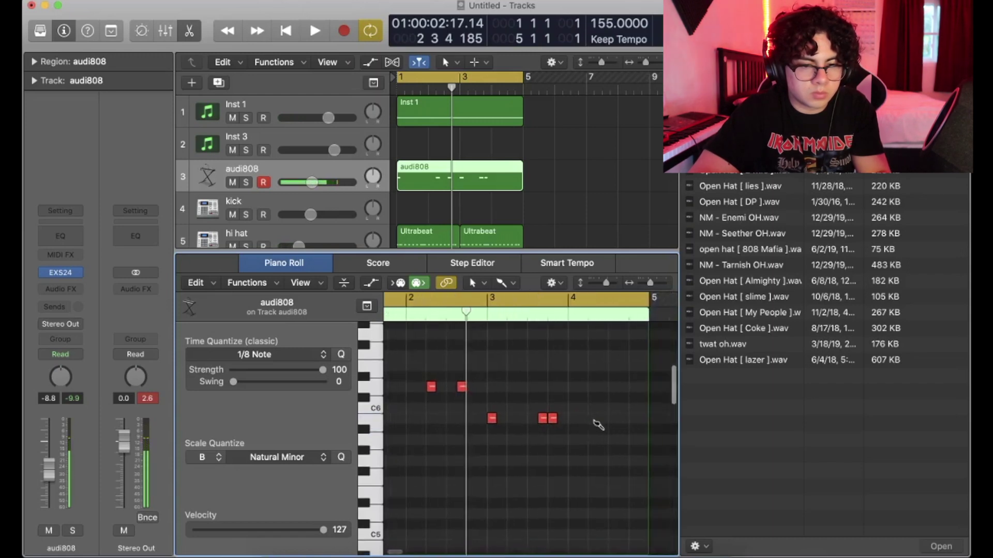
{"action": "left_click", "coordinate": [592, 419]}
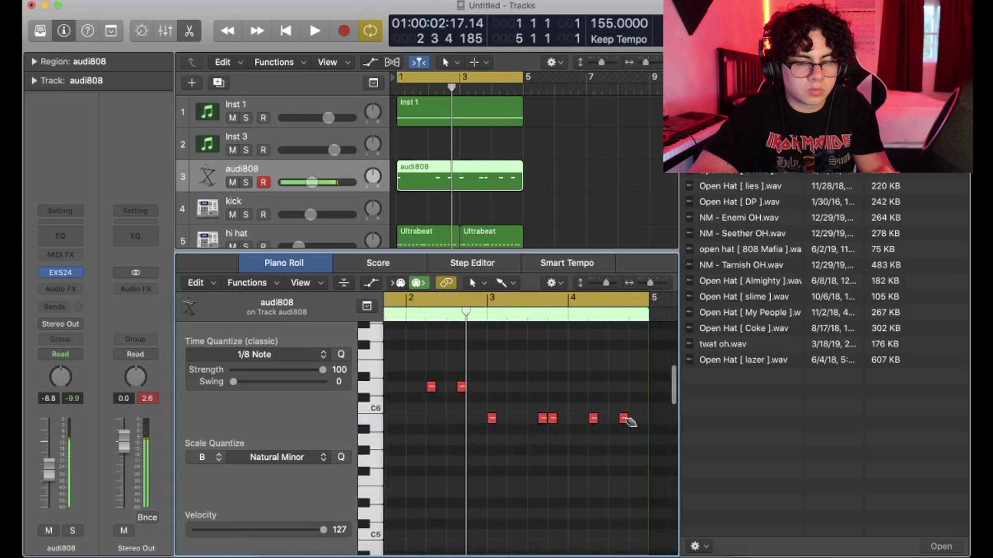
- Play the 808 pattern and transpose all its notes down three octaves
{"action": "key", "text": "Return"}
{"action": "key", "text": "space"}
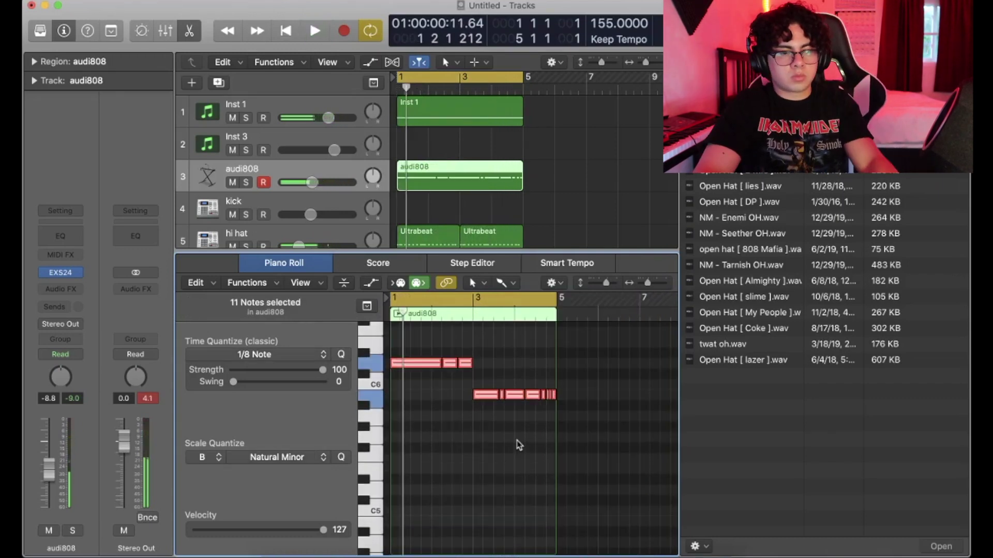
{"action": "key", "text": "alt+shift+Down"}
{"action": "key", "text": "alt+shift+Down"}
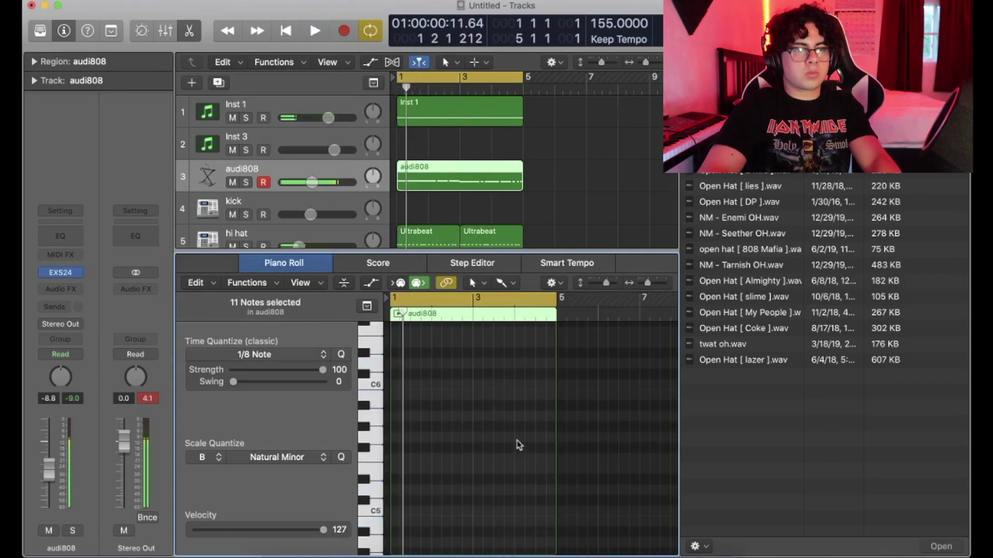
- Play the loop with the transposed 808, bring its notes into view and clear the note selection
{"action": "key", "text": "space"}
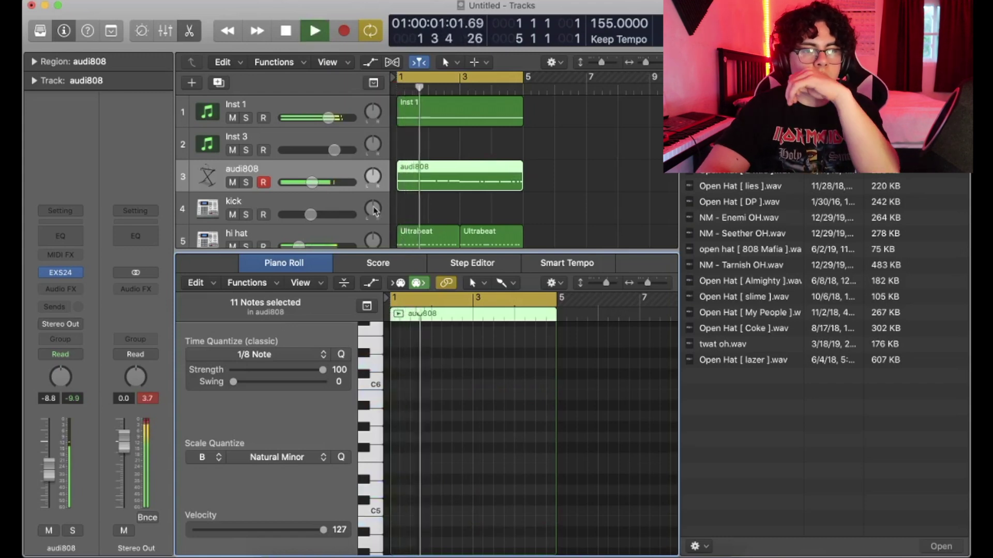
{"action": "scroll", "coordinate": [375, 209], "scroll_direction": "down", "scroll_amount": 1}
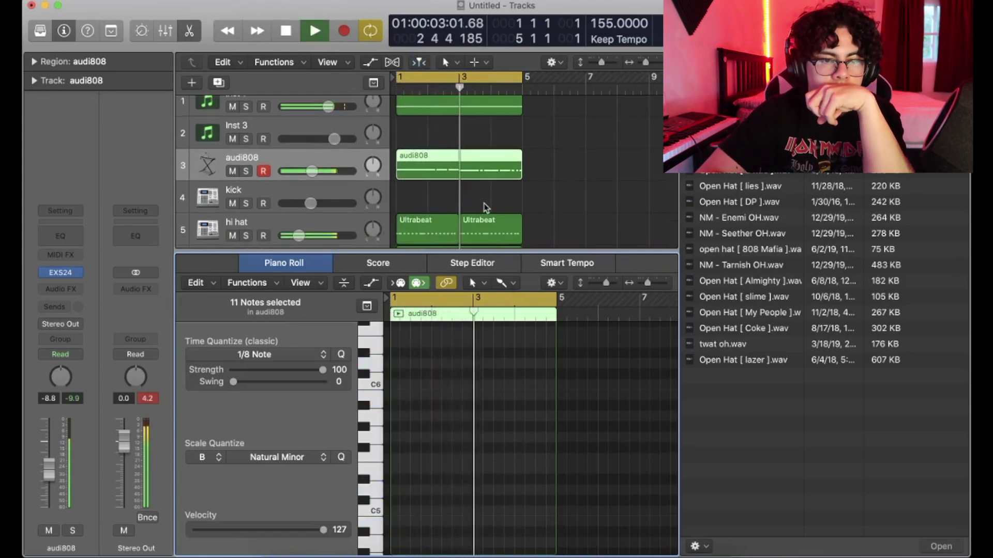
{"action": "left_click", "coordinate": [477, 172]}
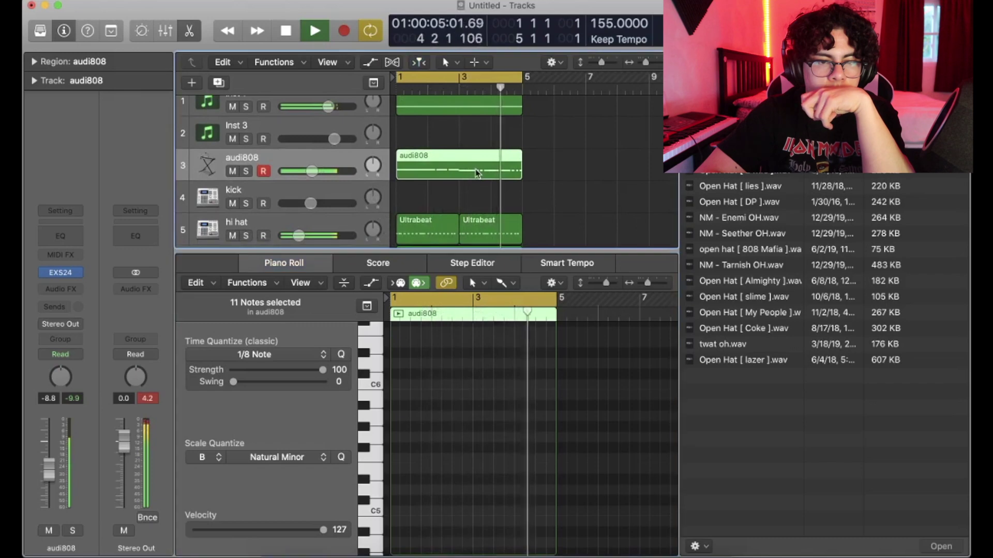
{"action": "scroll", "coordinate": [506, 460], "scroll_direction": "down", "scroll_amount": 10}
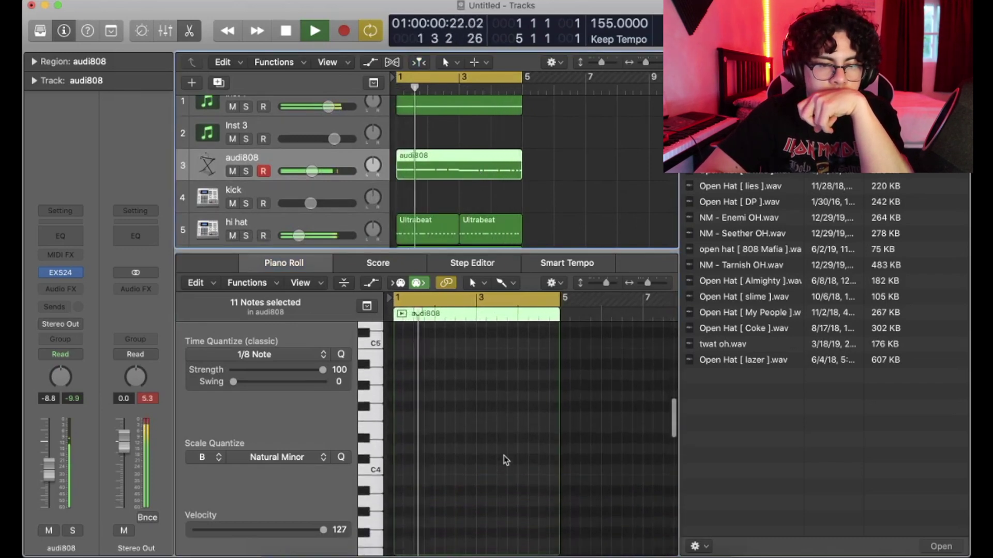
{"action": "scroll", "coordinate": [505, 460], "scroll_direction": "up", "scroll_amount": 3}
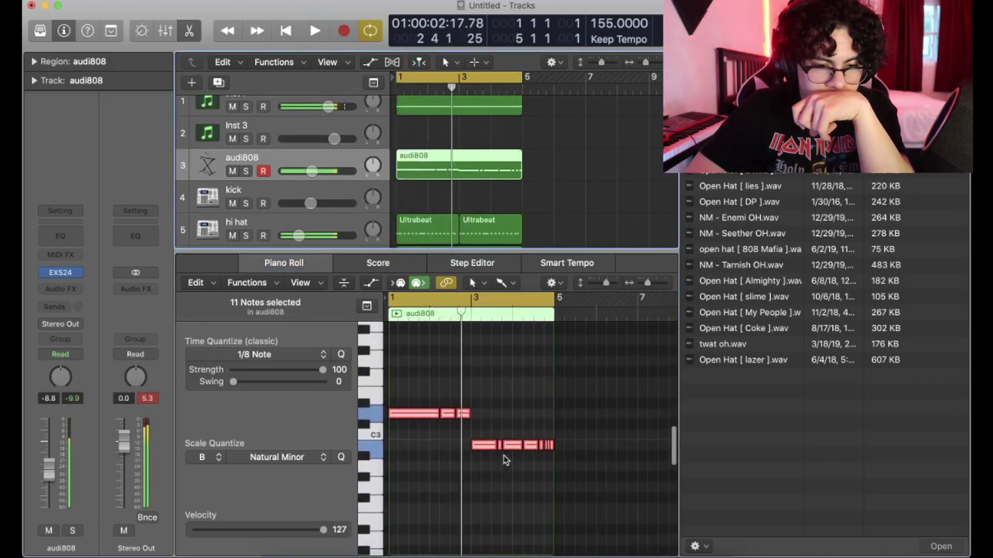
{"action": "key", "text": "space"}
{"action": "left_click", "coordinate": [506, 460]}
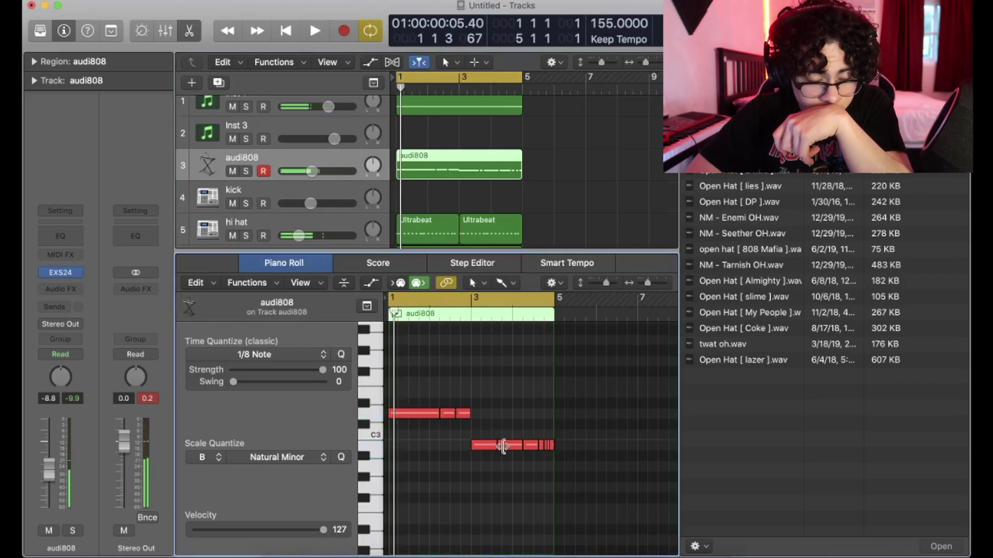
{"action": "key", "text": "space"}
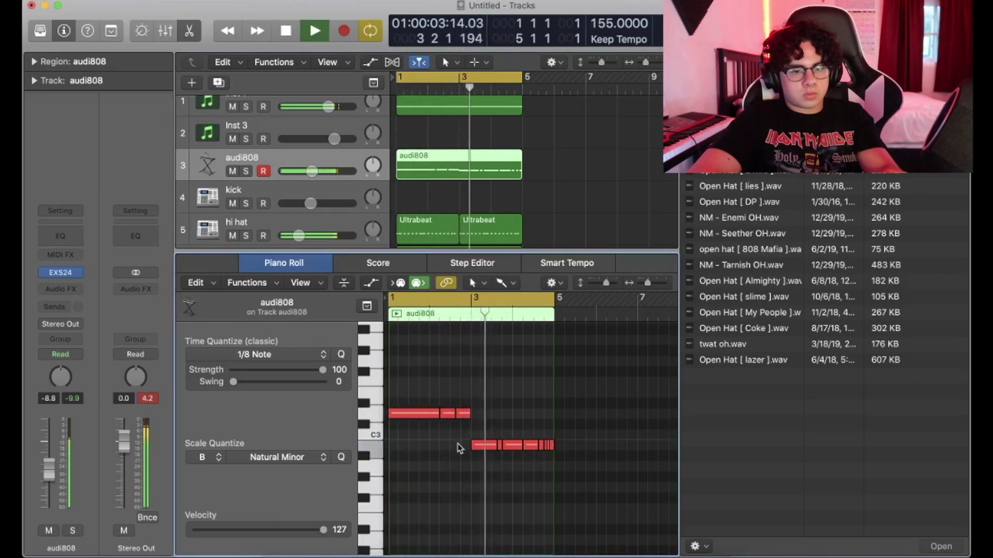
- Repeat all the track regions once into bars 5 to 8 and extend the cycle range to bar 9
{"action": "key", "text": "Return"}
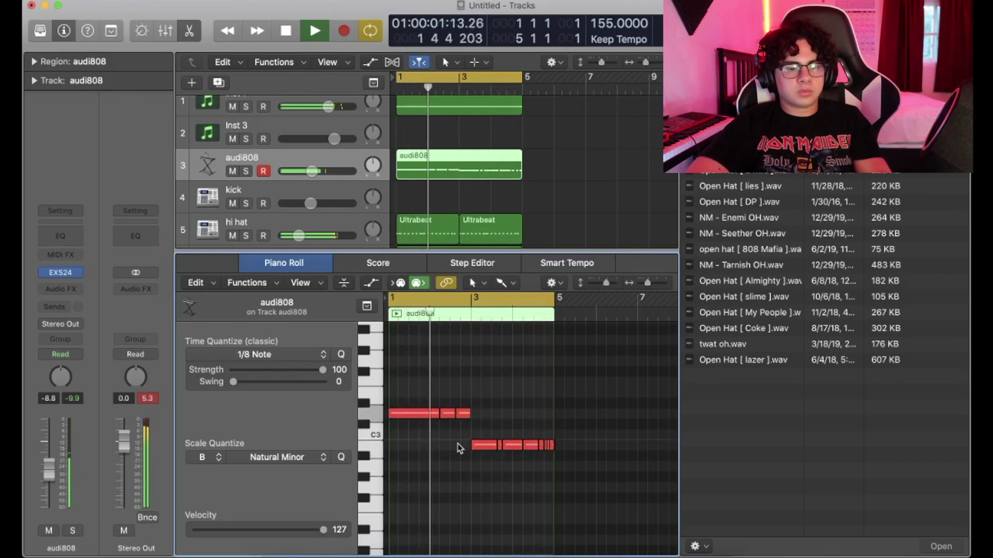
{"action": "key", "text": "space"}
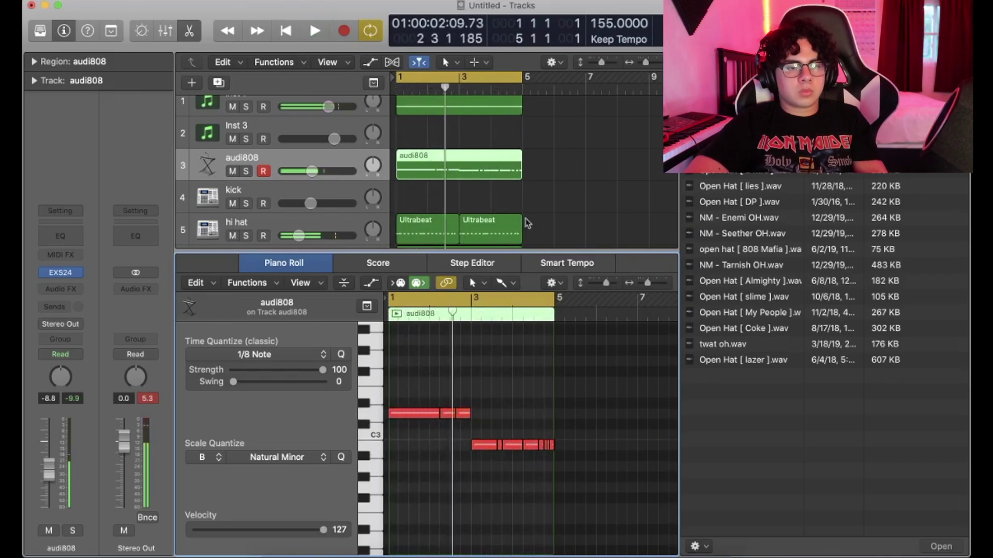
{"action": "left_click_drag", "start_coordinate": [530, 250], "coordinate": [523, 460]}
{"action": "scroll", "coordinate": [499, 355], "scroll_direction": "up", "scroll_amount": 2}
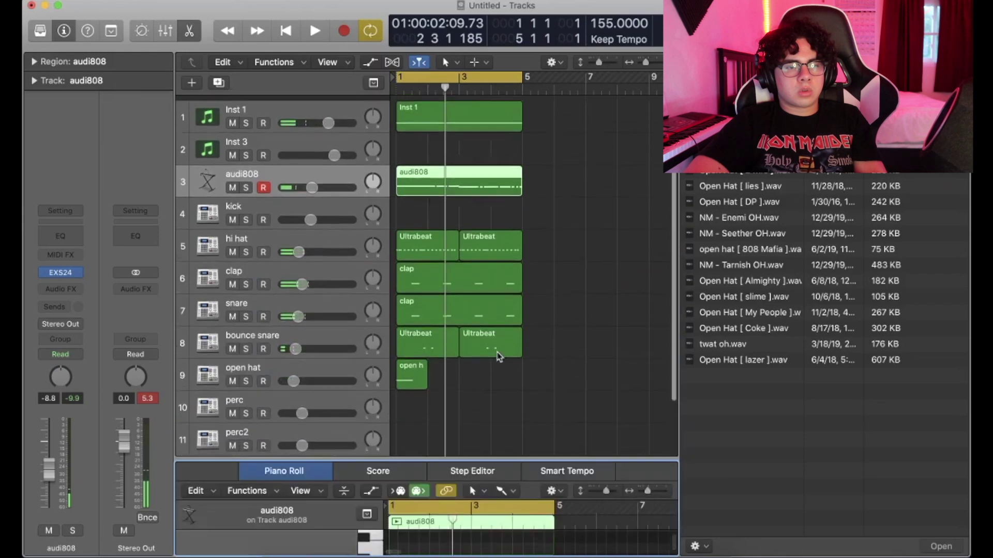
{"action": "left_click_drag", "start_coordinate": [547, 105], "coordinate": [347, 506]}
{"action": "key", "text": "super+r"}
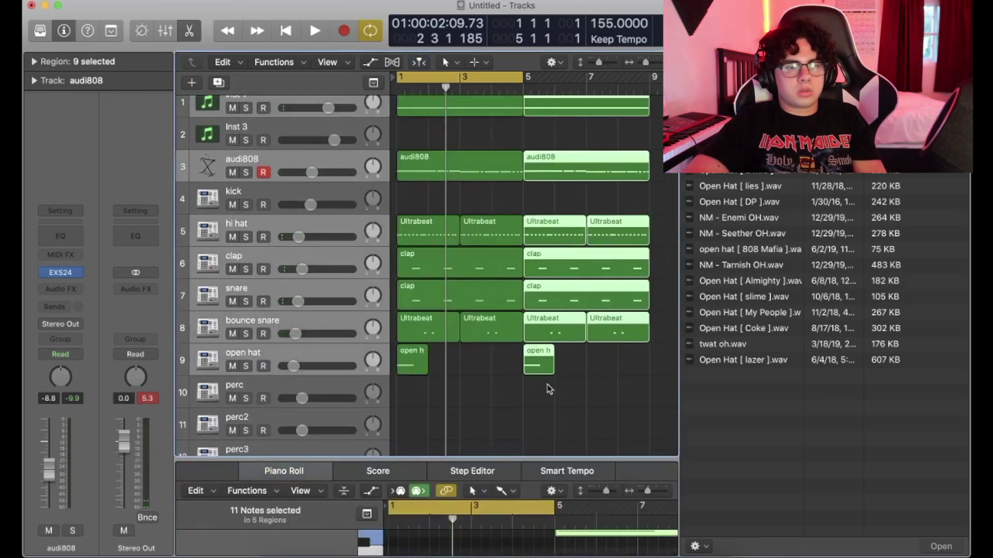
{"action": "left_click_drag", "start_coordinate": [522, 79], "coordinate": [636, 93]}
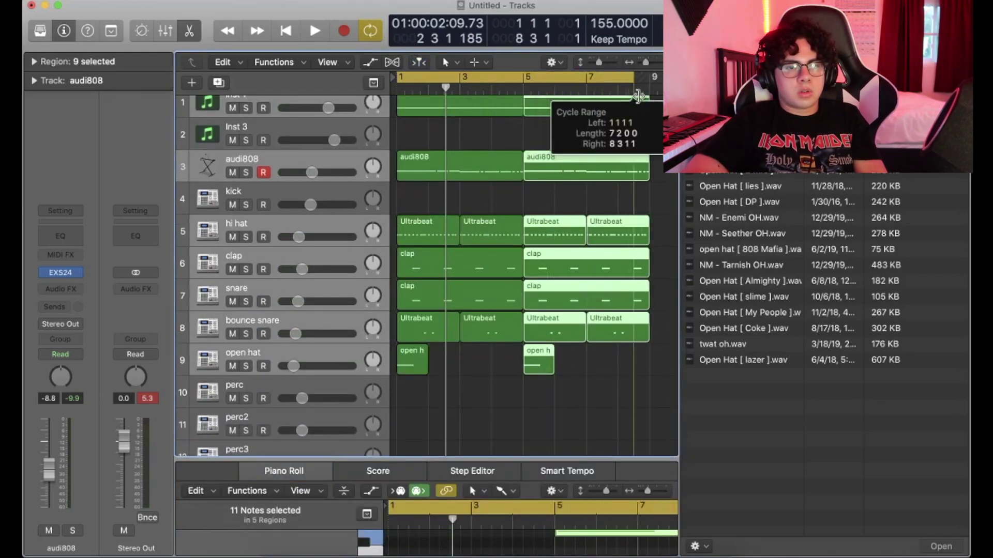
{"action": "left_click_drag", "start_coordinate": [636, 93], "coordinate": [650, 92]}
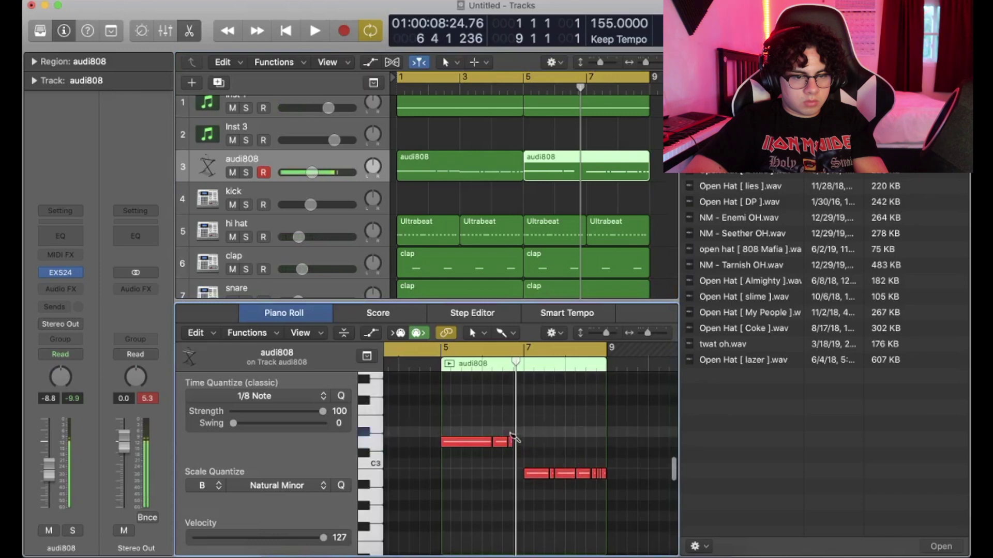
- Raise the last bar 6 note of the second audi808 region to E3 and play the loop
{"action": "left_click_drag", "start_coordinate": [514, 437], "coordinate": [510, 428]}
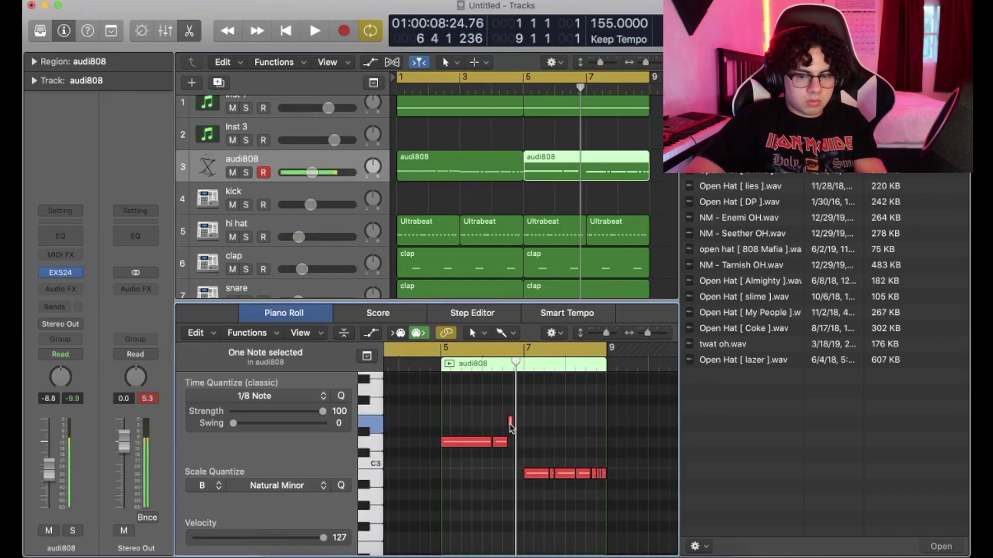
{"action": "key", "text": "space"}
{"action": "scroll", "coordinate": [568, 435], "scroll_direction": "right", "scroll_amount": 2}
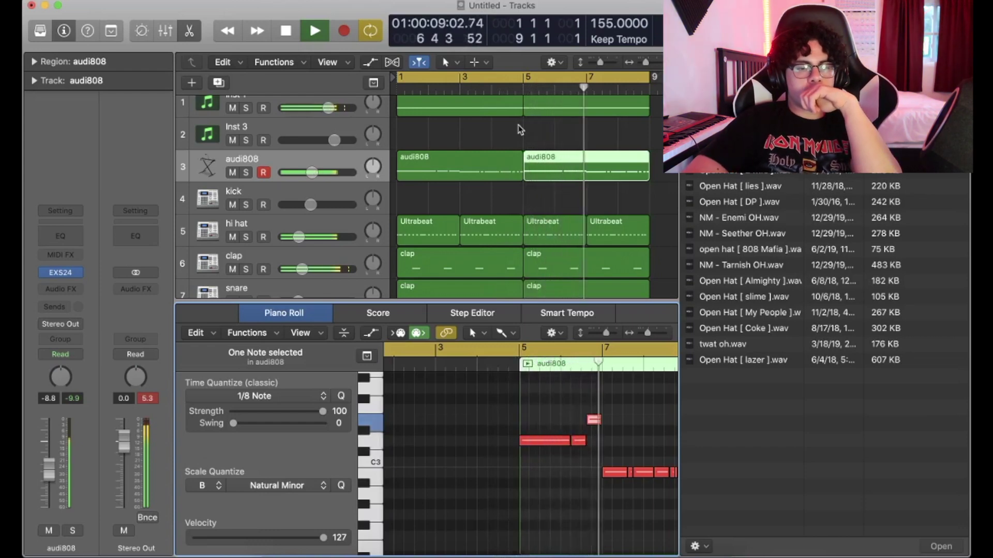
{"action": "key", "text": "Return"}
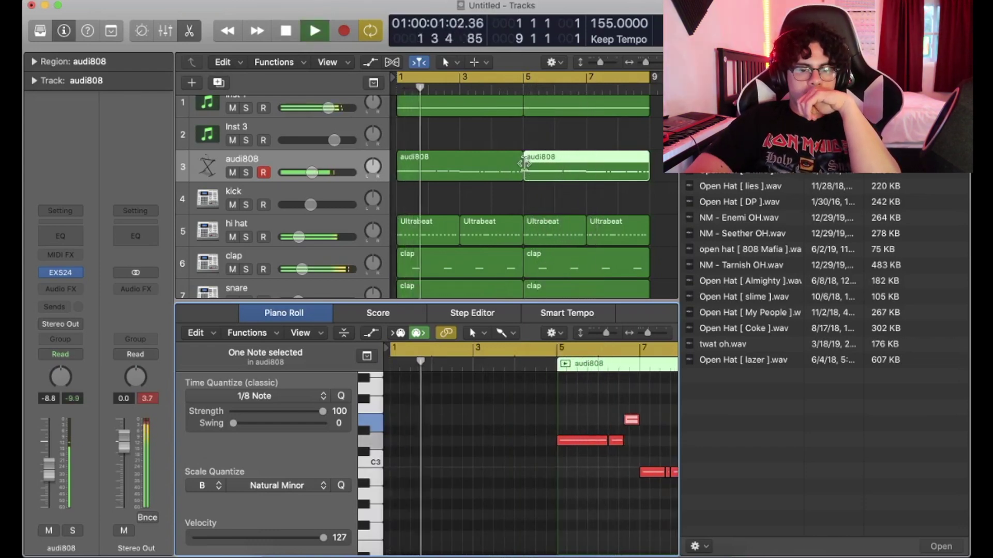
{"action": "key", "text": "space"}
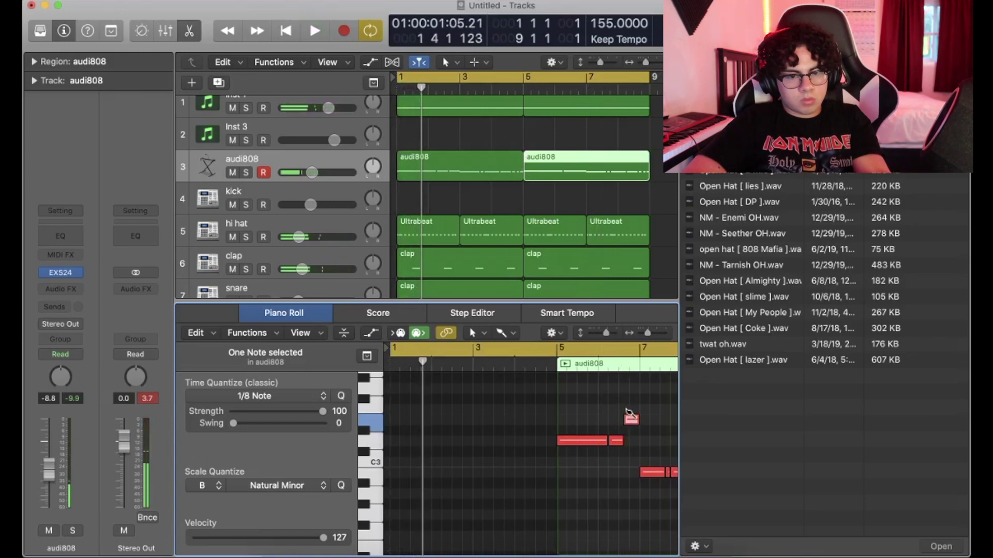
- Raise the last bar 6 note of the second audi808 region to F#3 and play it from bar 5
{"action": "left_click", "coordinate": [626, 398]}
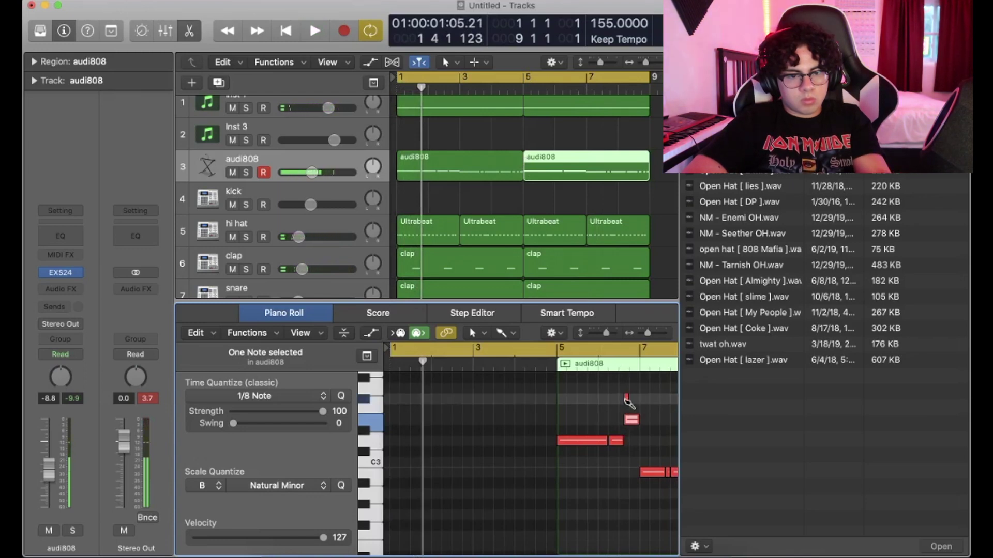
{"action": "left_click", "coordinate": [626, 399], "text": "super"}
{"action": "left_click_drag", "start_coordinate": [633, 423], "coordinate": [633, 406]}
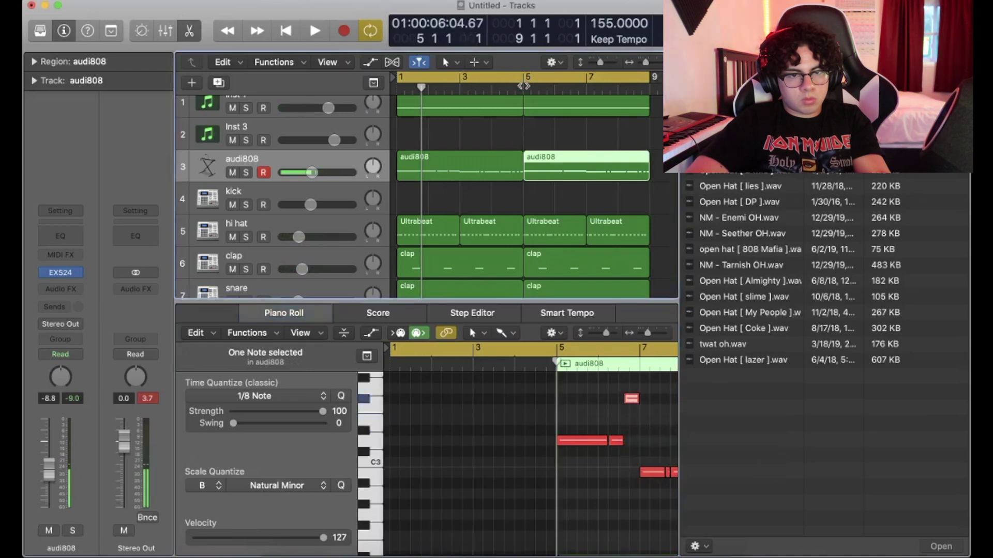
{"action": "key", "text": "space"}
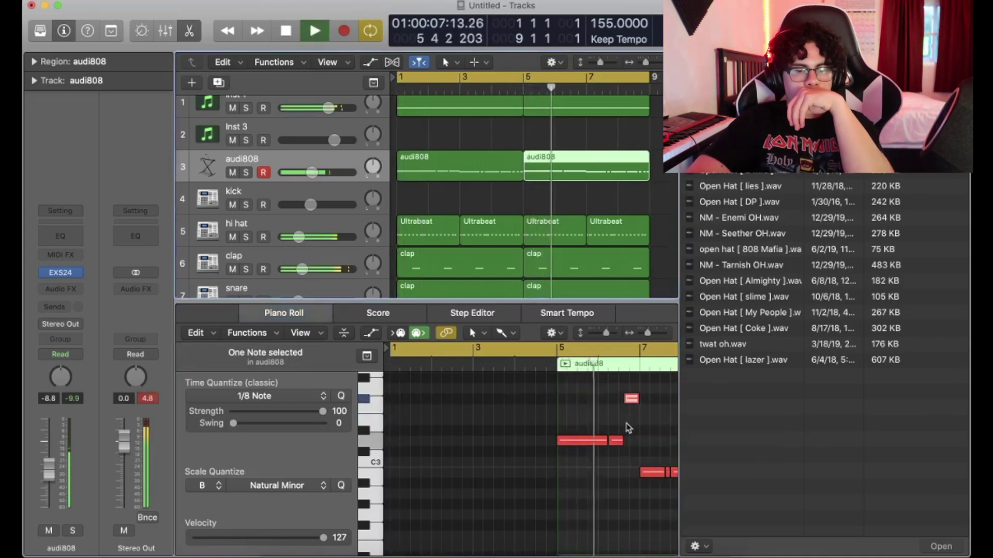
{"action": "scroll", "coordinate": [652, 398], "scroll_direction": "right", "scroll_amount": 5}
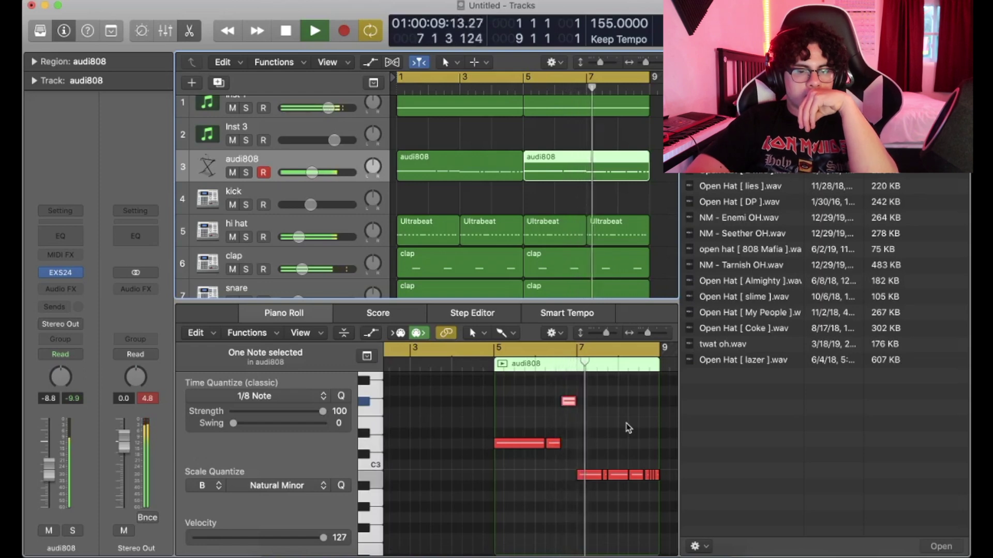
{"action": "scroll", "coordinate": [627, 426], "scroll_direction": "right", "scroll_amount": 3}
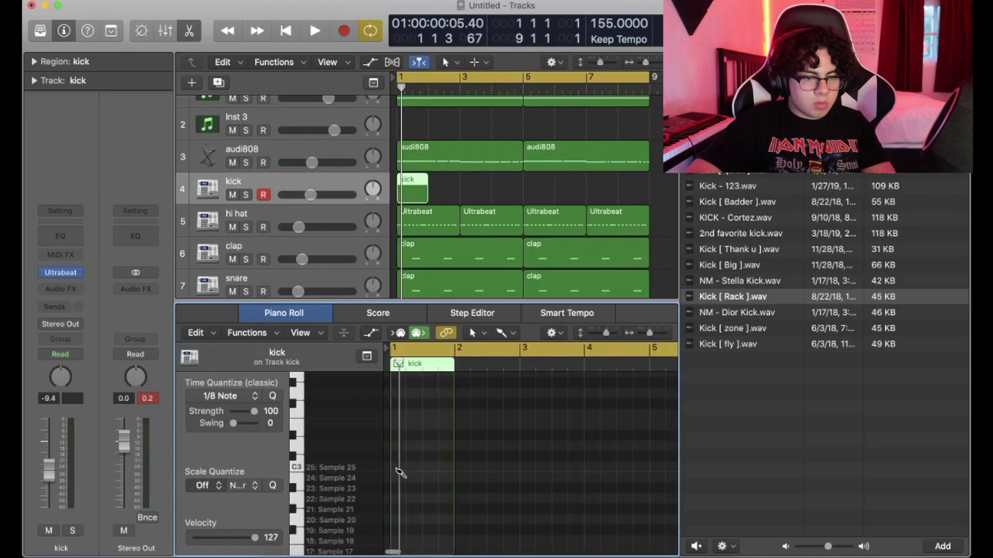
- Add a C3 kick note at the start of bar 1 and lengthen the kick region to four bars
{"action": "left_click", "coordinate": [397, 468]}
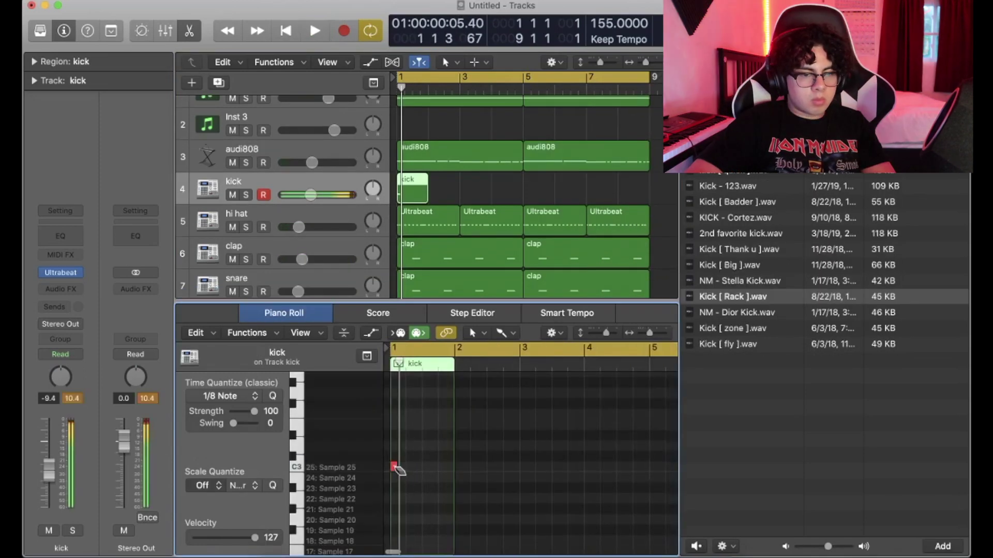
{"action": "key", "text": "space"}
{"action": "left_click_drag", "start_coordinate": [427, 196], "coordinate": [519, 195]}
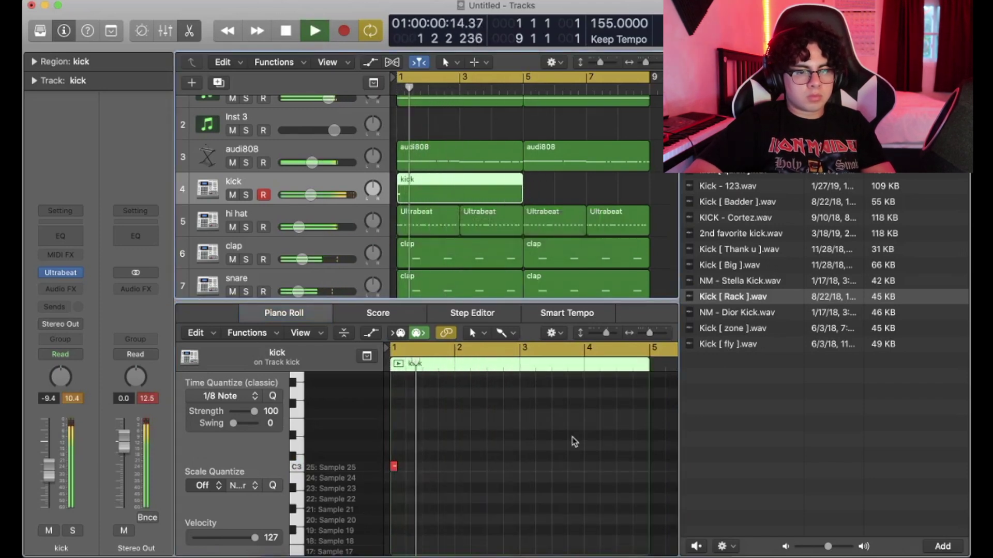
- Add two C3 kick notes in bar 2, on beat 2 and halfway through beat 3, checking each by playback
{"action": "key", "text": "space"}
{"action": "left_click", "coordinate": [474, 467]}
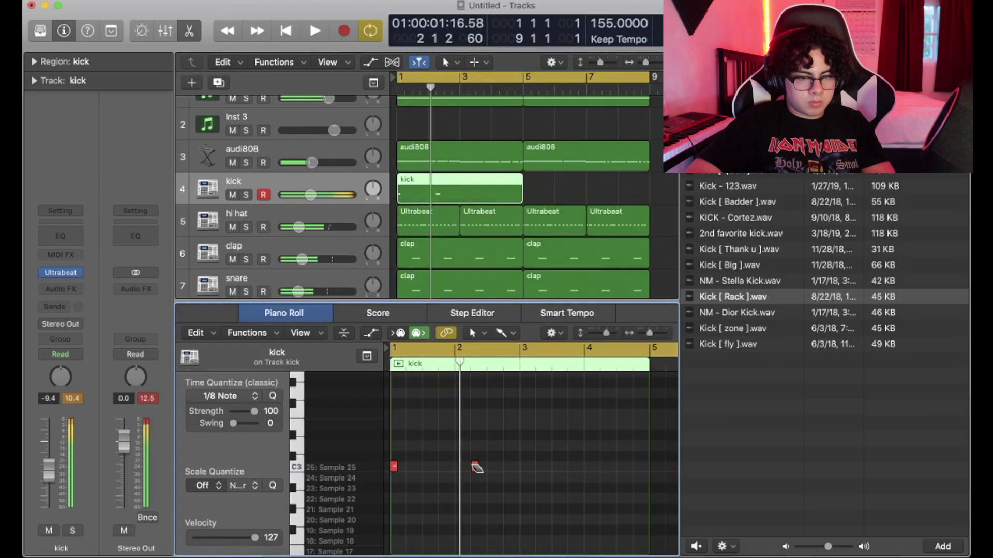
{"action": "key", "text": "space"}
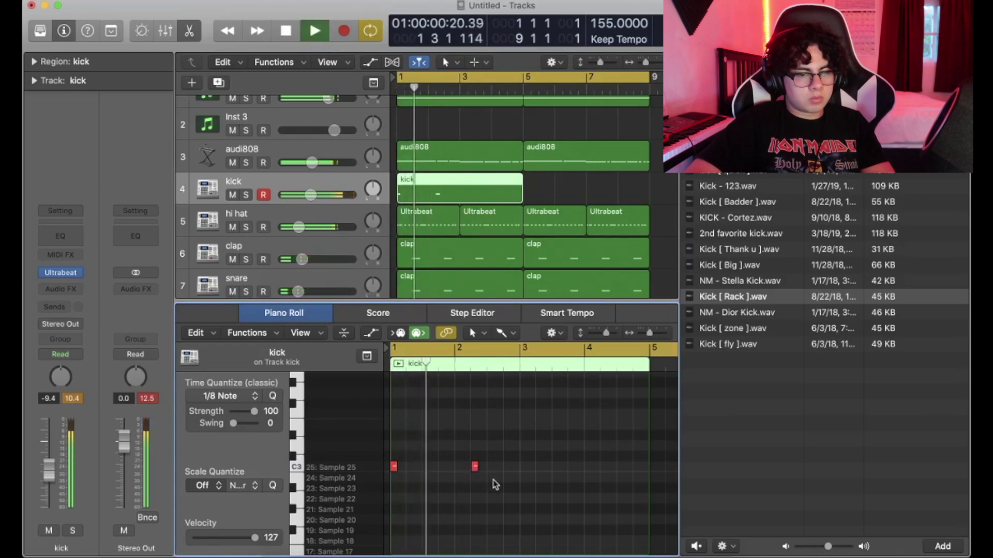
{"action": "key", "text": "space"}
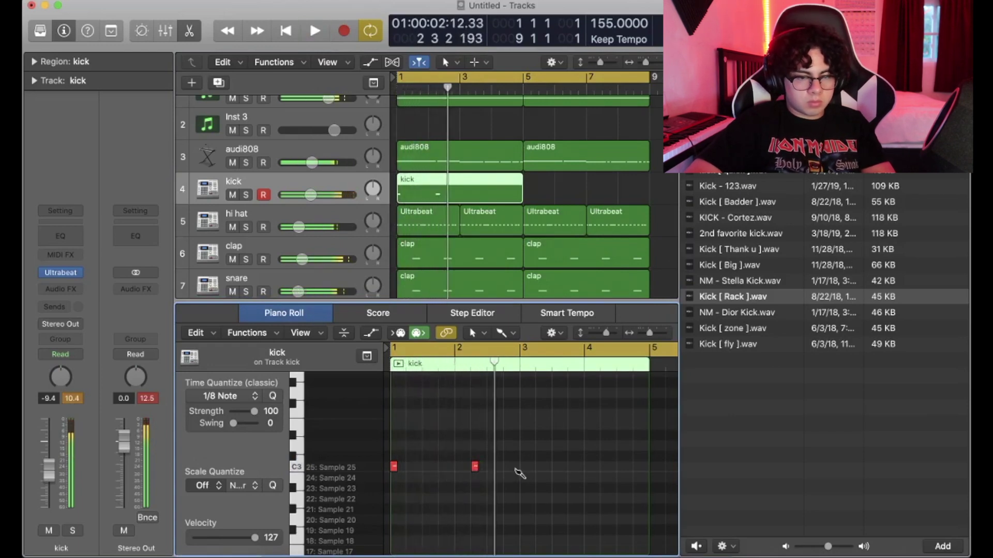
{"action": "left_click", "coordinate": [499, 466]}
{"action": "key", "text": "space"}
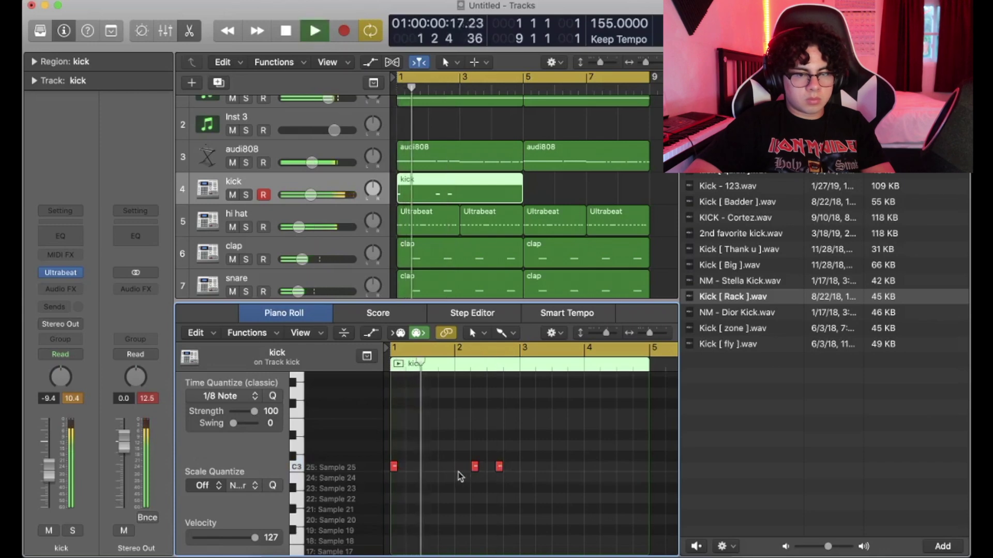
- Add two C3 kick notes within beat 4 of bar 1 and play the pattern
{"action": "key", "text": "space"}
{"action": "left_click", "coordinate": [443, 467]}
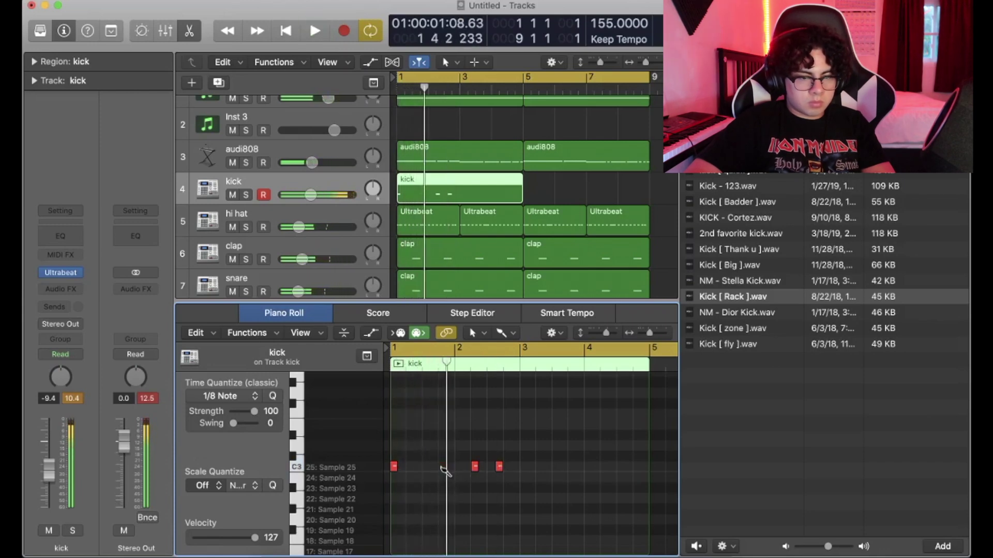
{"action": "left_click", "coordinate": [450, 466]}
{"action": "key", "text": "space"}
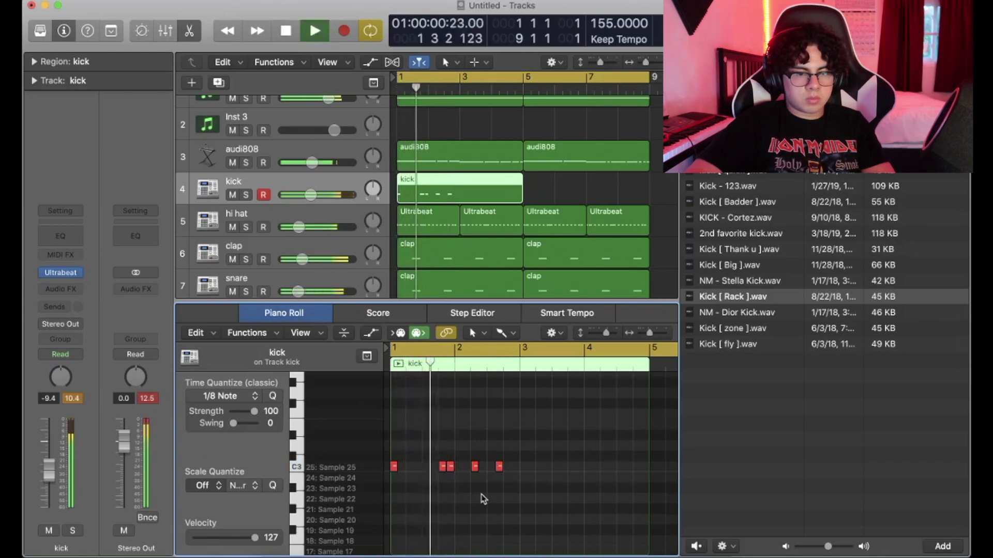
{"action": "key", "text": "space"}
- Add a C3 kick note at the start of bar 3 and set the kick volume to -12.0 dB
{"action": "key", "text": "space"}
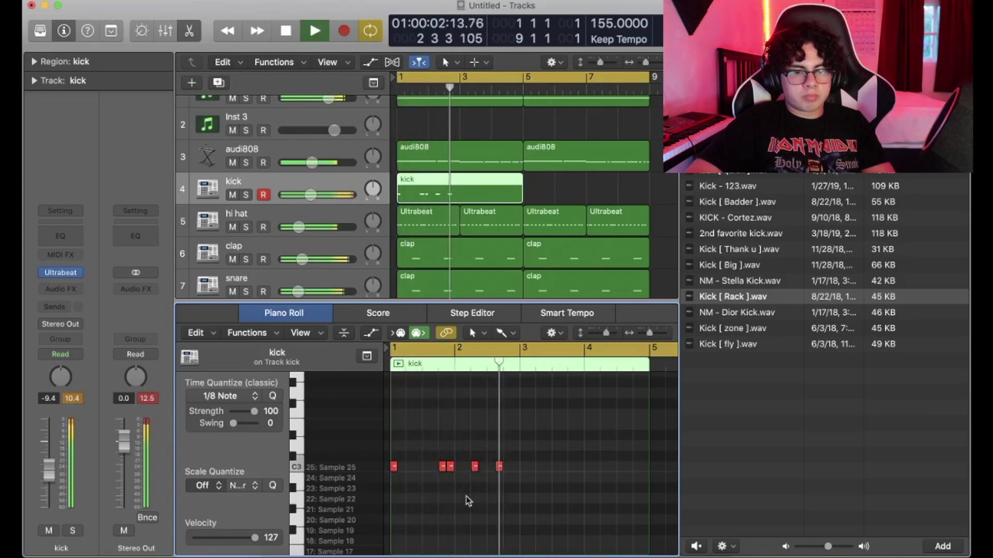
{"action": "key", "text": "space"}
{"action": "left_click", "coordinate": [524, 467]}
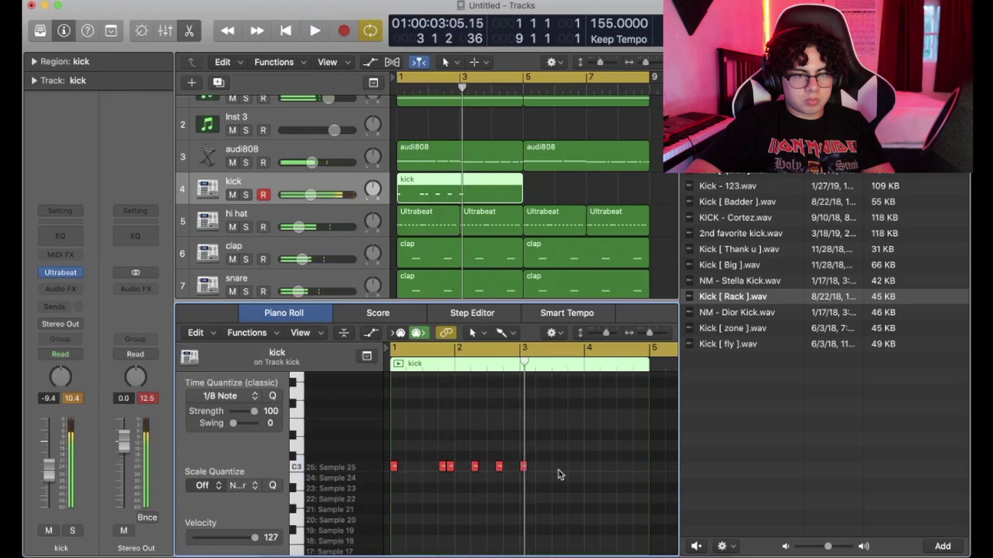
{"action": "key", "text": "space"}
{"action": "left_click_drag", "start_coordinate": [310, 195], "coordinate": [307, 197]}
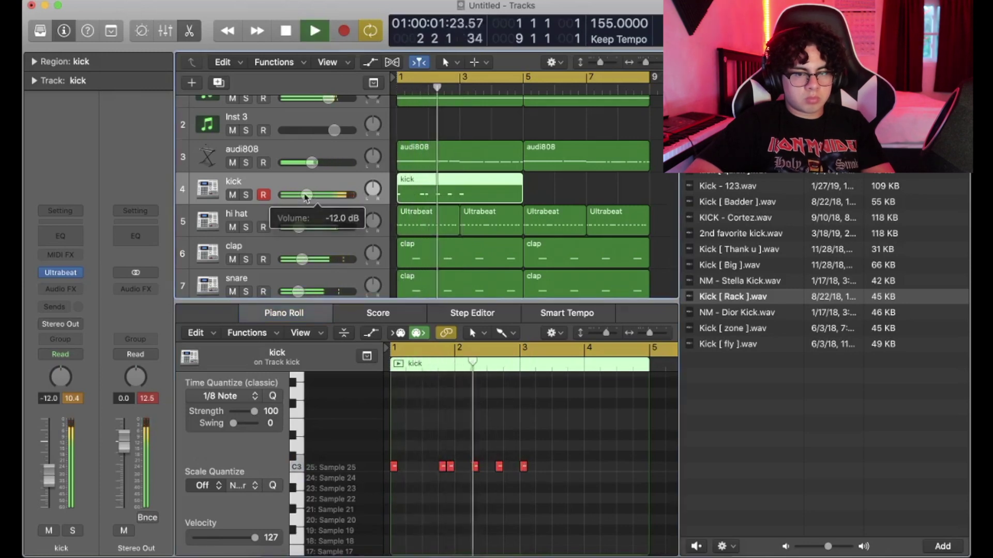
- Add C3 kick notes on beat 4 of bar 3 and three in bar 4, play the pattern and select the kick region
{"action": "left_click", "coordinate": [571, 466]}
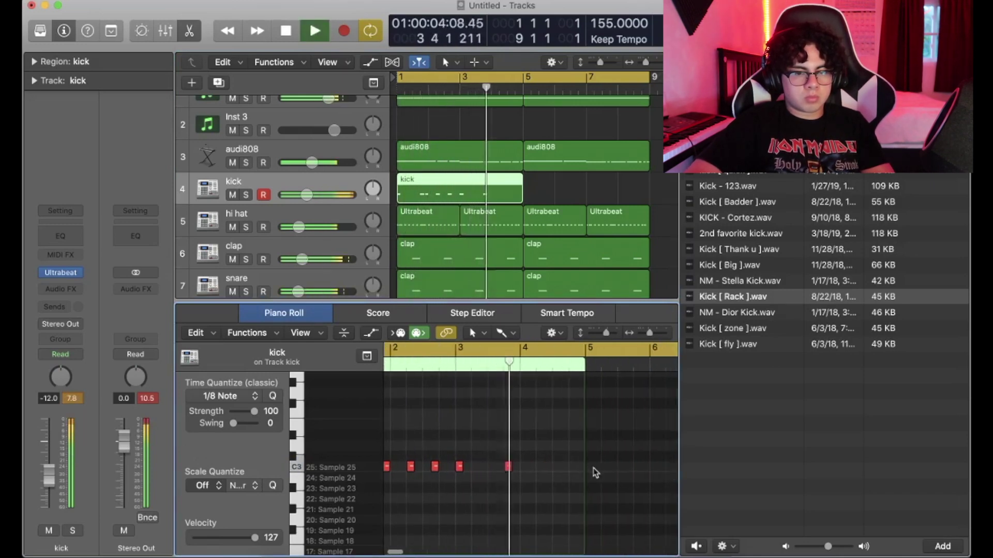
{"action": "left_click", "coordinate": [540, 467]}
{"action": "left_click", "coordinate": [563, 467]}
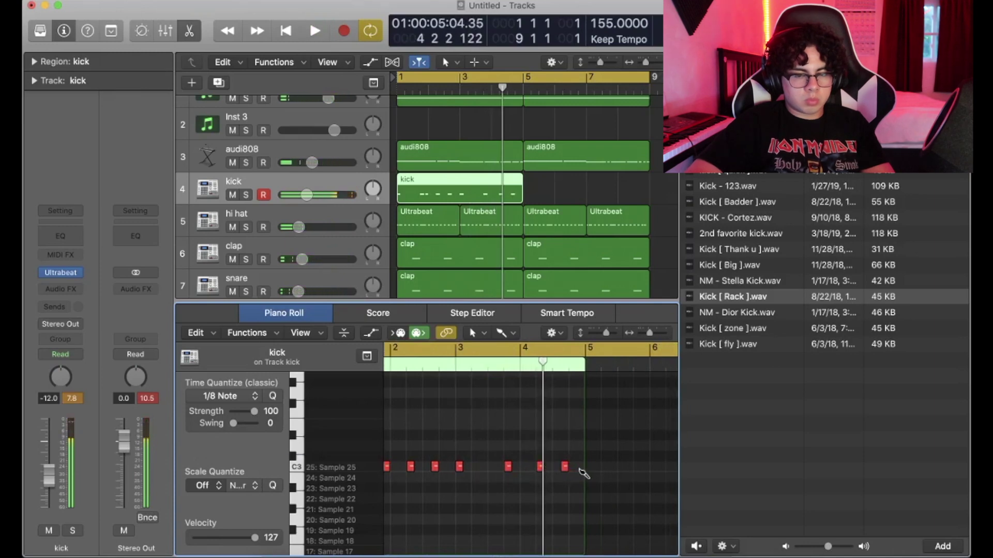
{"action": "key", "text": "space"}
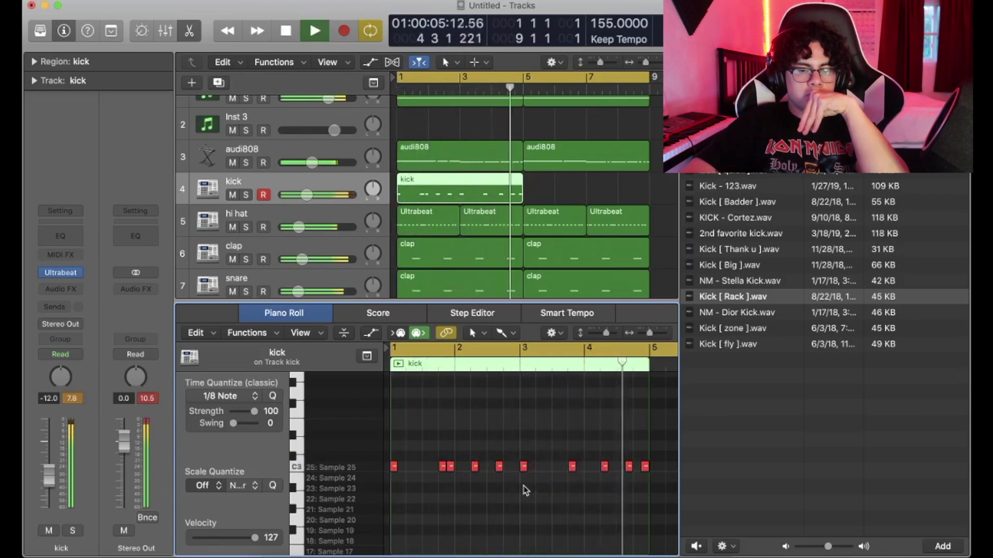
{"action": "key", "text": "space"}
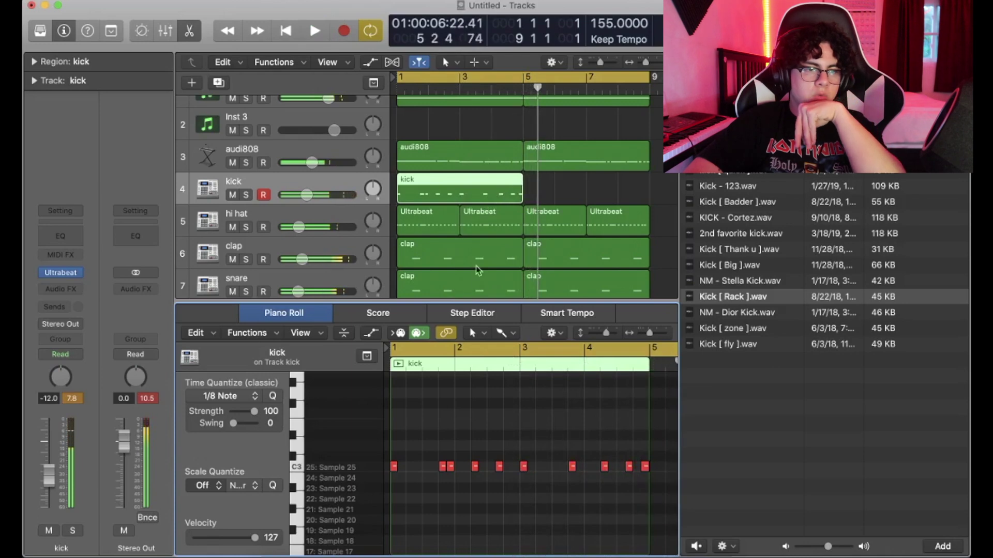
{"action": "left_click", "coordinate": [461, 200]}
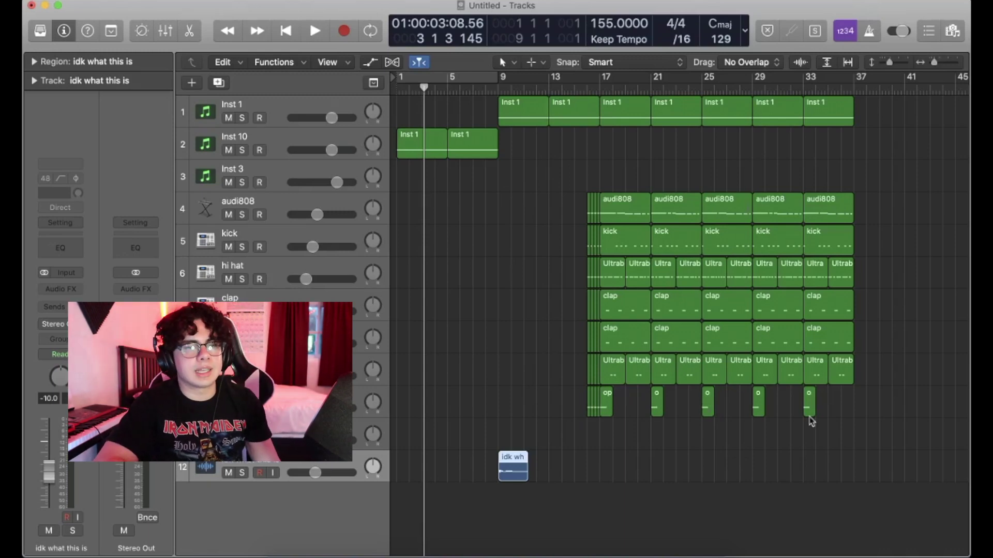
- Play the arrangement from the start and set the idk what this is track volume to -9.8 dB
{"action": "key", "text": "space"}
{"action": "key", "text": "space"}
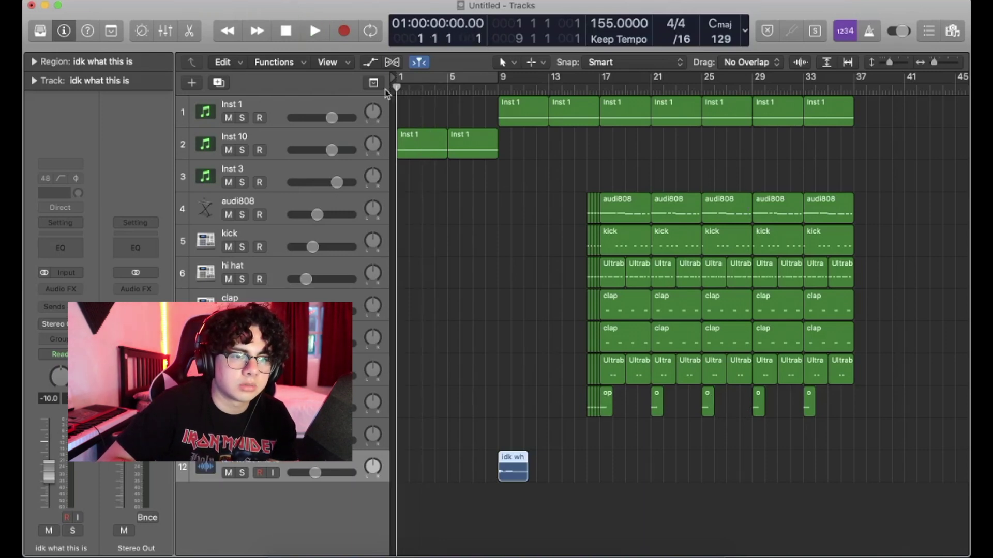
{"action": "key", "text": "space"}
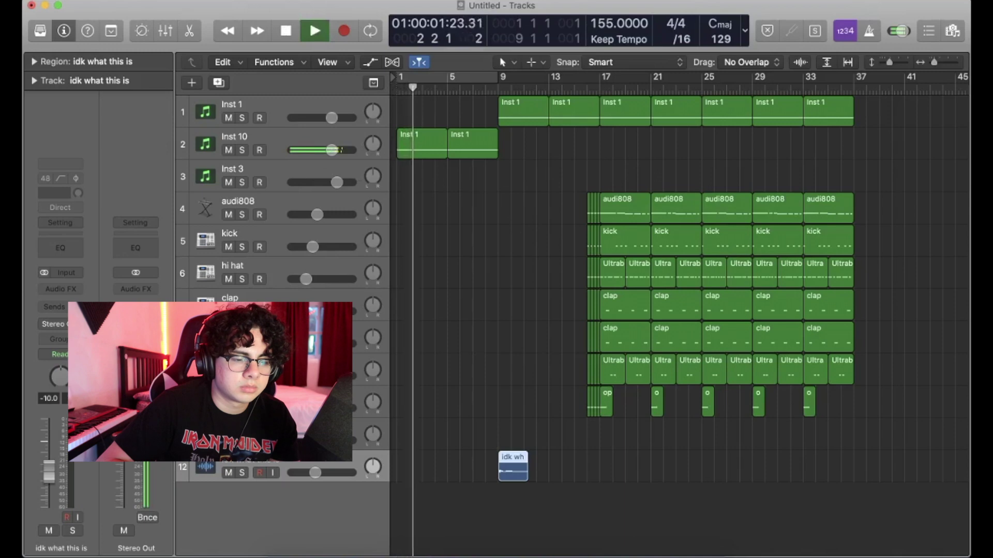
{"action": "left_click_drag", "start_coordinate": [314, 475], "coordinate": [317, 476]}
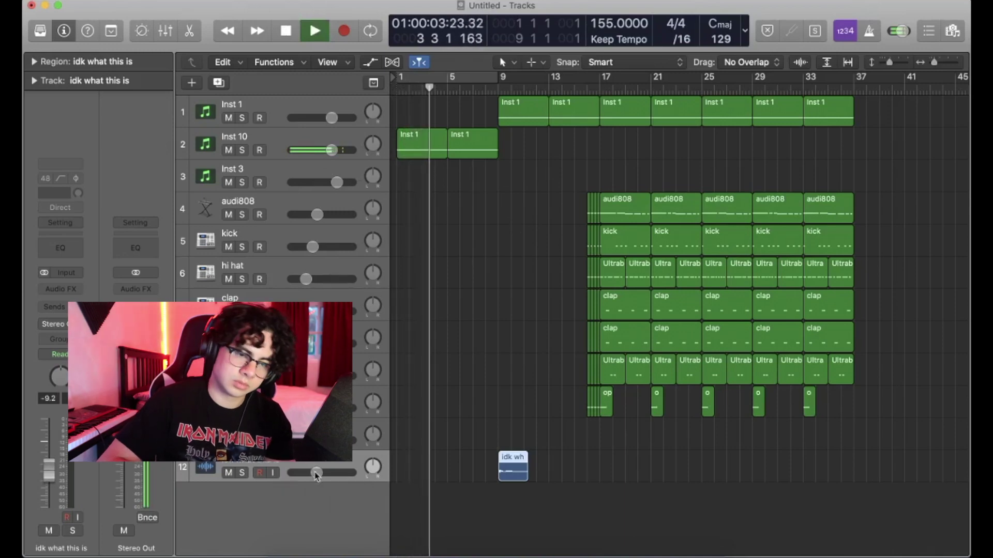
{"action": "left_click_drag", "start_coordinate": [317, 474], "coordinate": [315, 474]}
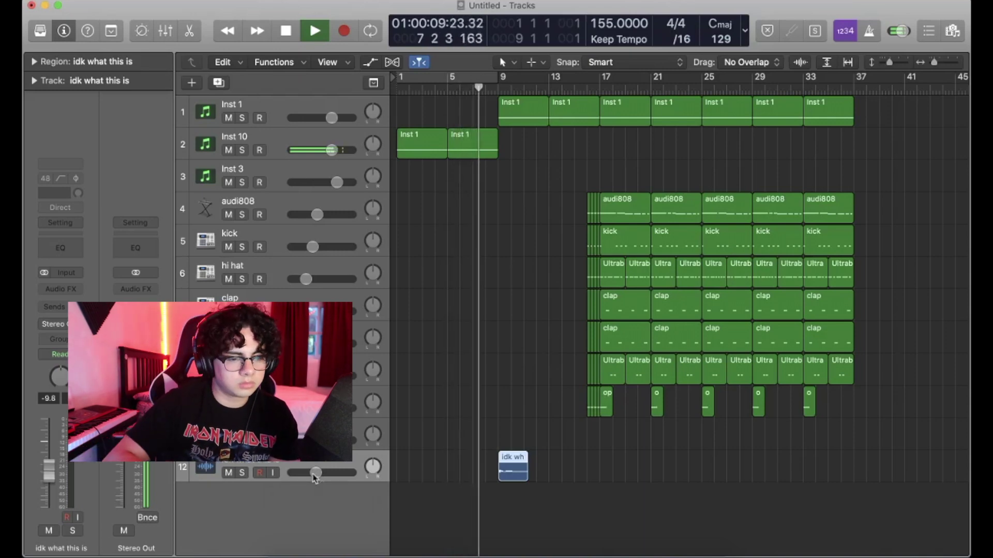
- Set the idk what this is track volume to -8.8 dB and lower the first Inst 1 track's volume slightly
{"action": "left_click", "coordinate": [313, 474]}
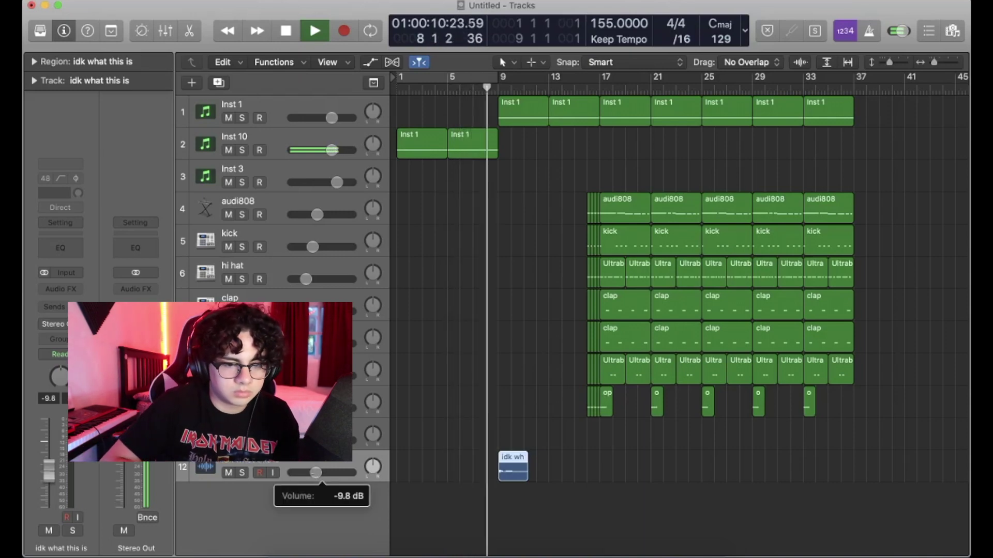
{"action": "left_click", "coordinate": [314, 475]}
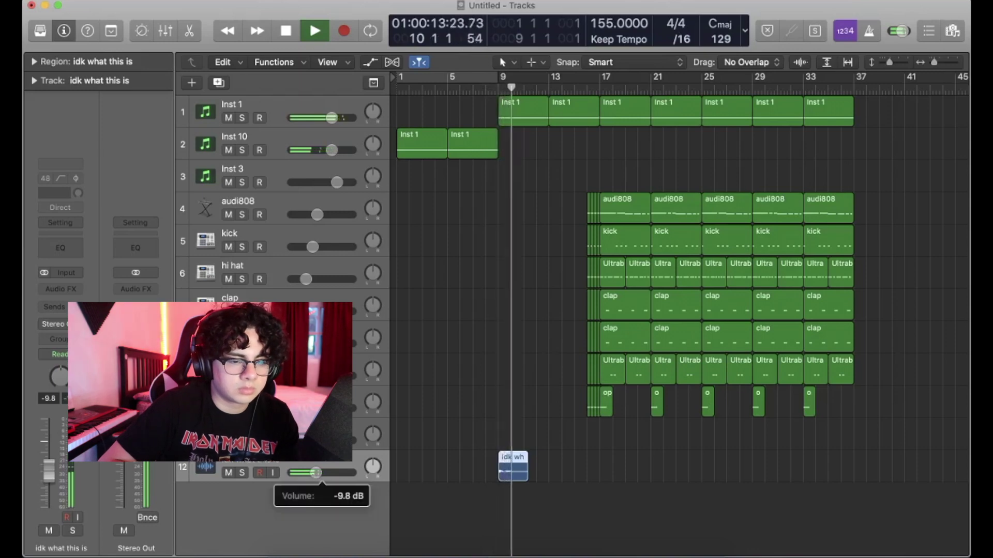
{"action": "left_click", "coordinate": [332, 119]}
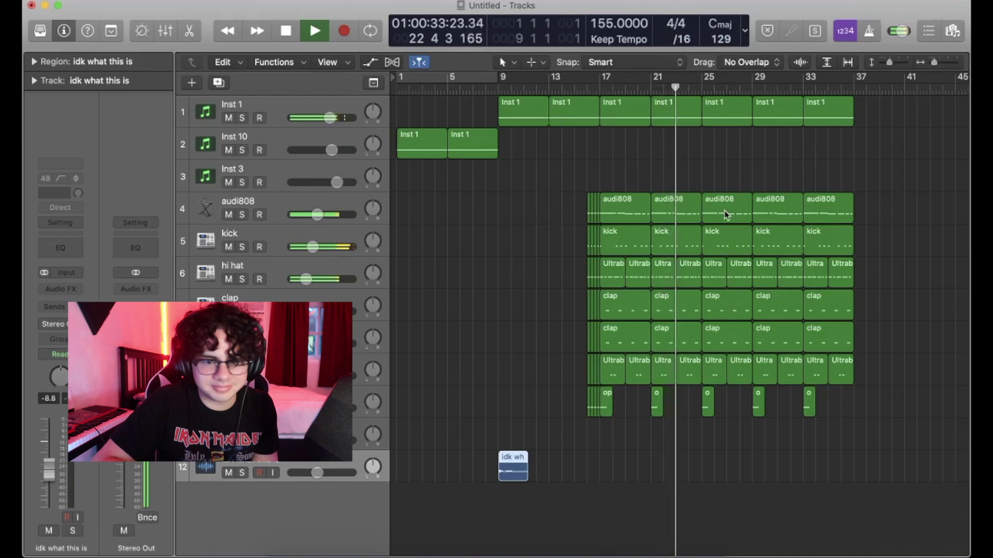
- Delete the audi808 region at bar 25 and the hi hat region at bar 33 during playback
{"action": "left_click", "coordinate": [726, 213]}
{"action": "key", "text": "Delete"}
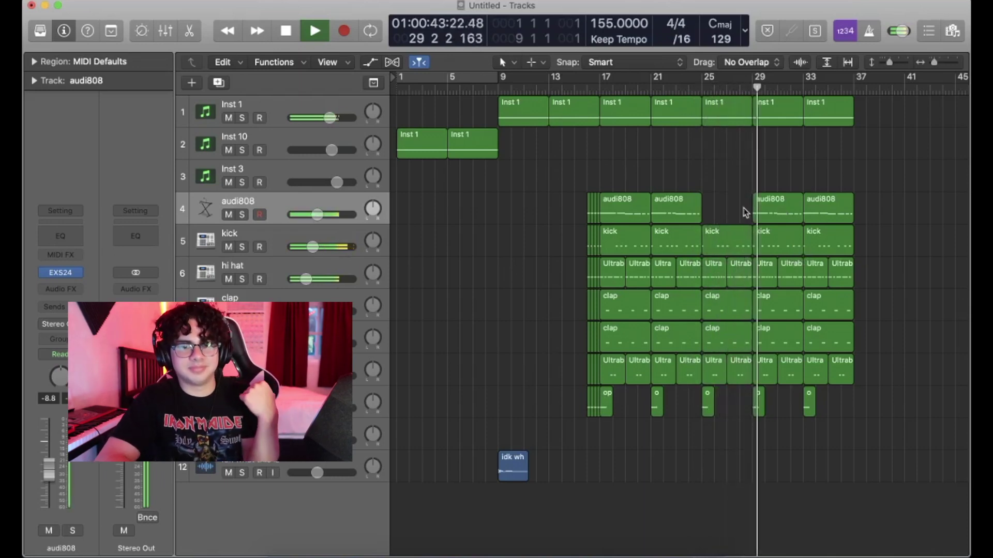
{"action": "left_click", "coordinate": [819, 275]}
{"action": "key", "text": "Delete"}
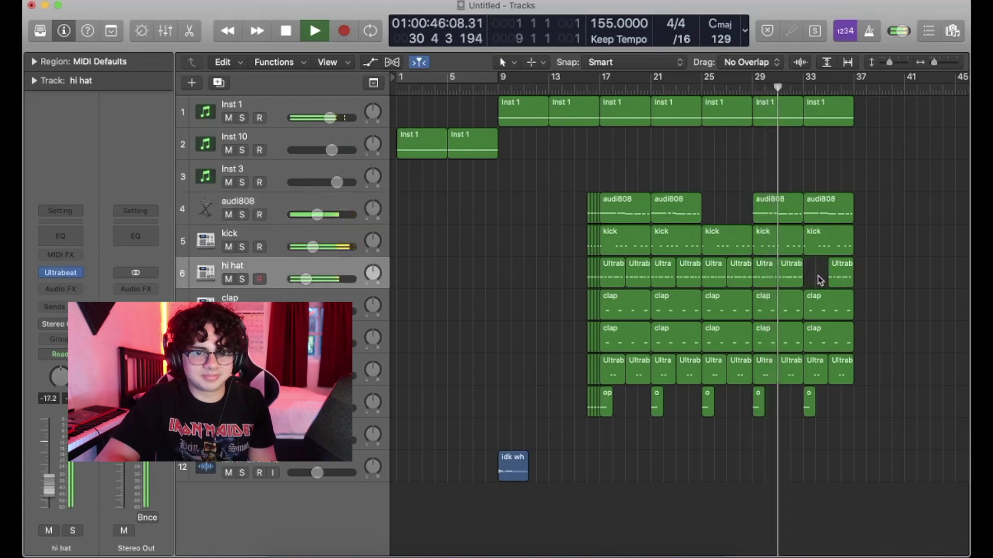
- Cut bars 33 and 34 out of the clap and snare tracks and delete the bounce snare region at bar 33
{"action": "left_click_drag", "start_coordinate": [815, 283], "coordinate": [829, 313]}
{"action": "left_click", "coordinate": [819, 313]}
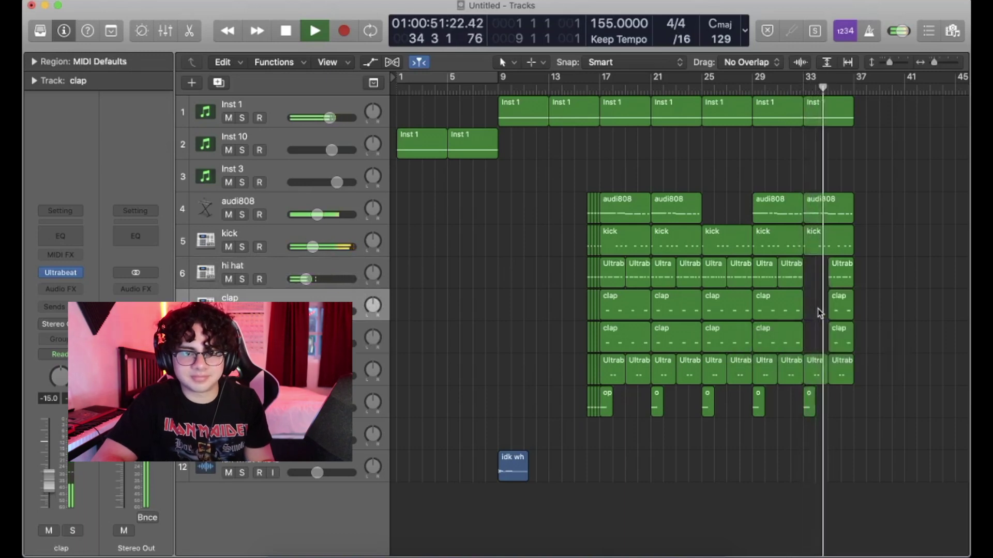
{"action": "left_click", "coordinate": [820, 368]}
{"action": "key", "text": "Delete"}
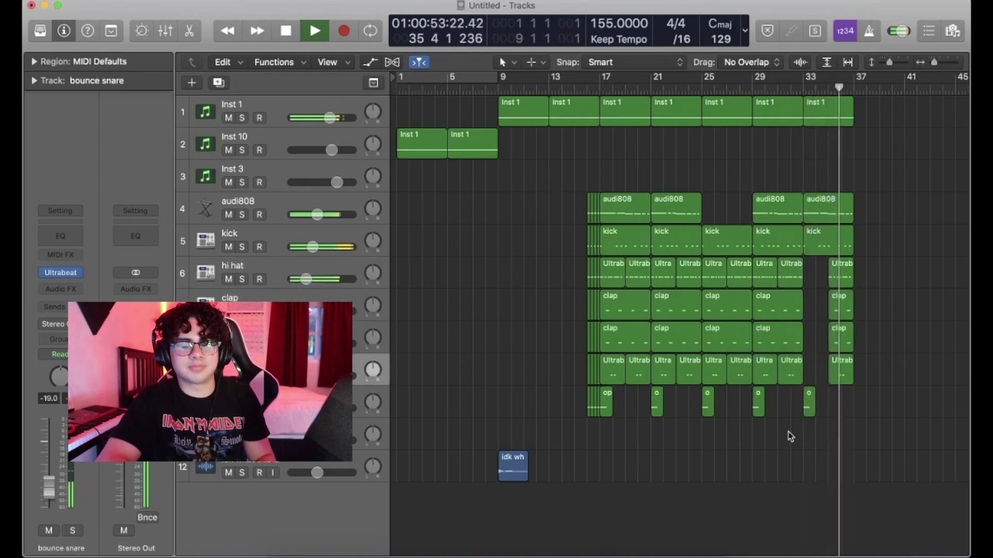
{"action": "key", "text": "space"}
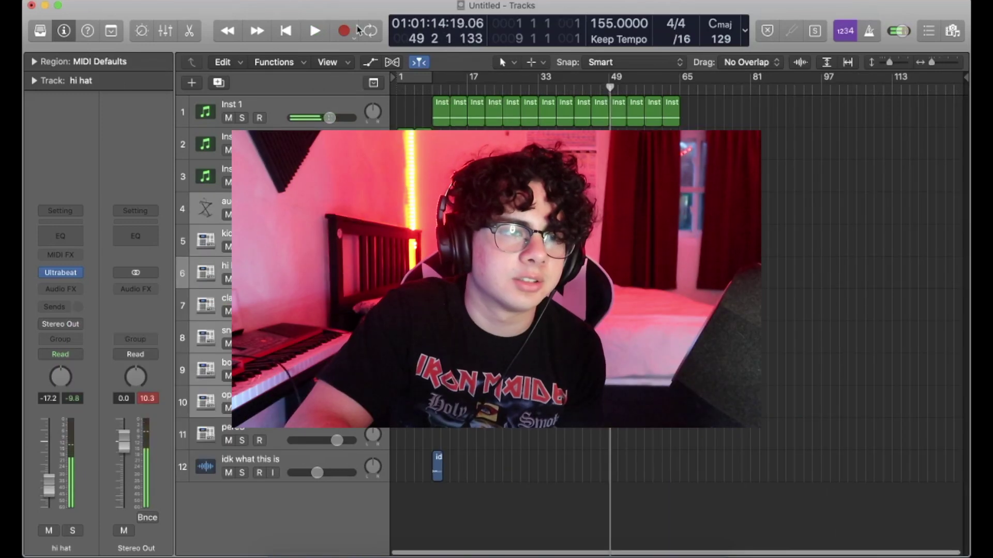
- Save the project under the name 4:28 sisco rnb sample
{"action": "left_click", "coordinate": [150, 2]}
{"action": "mouse_move", "coordinate": [122, 1]}
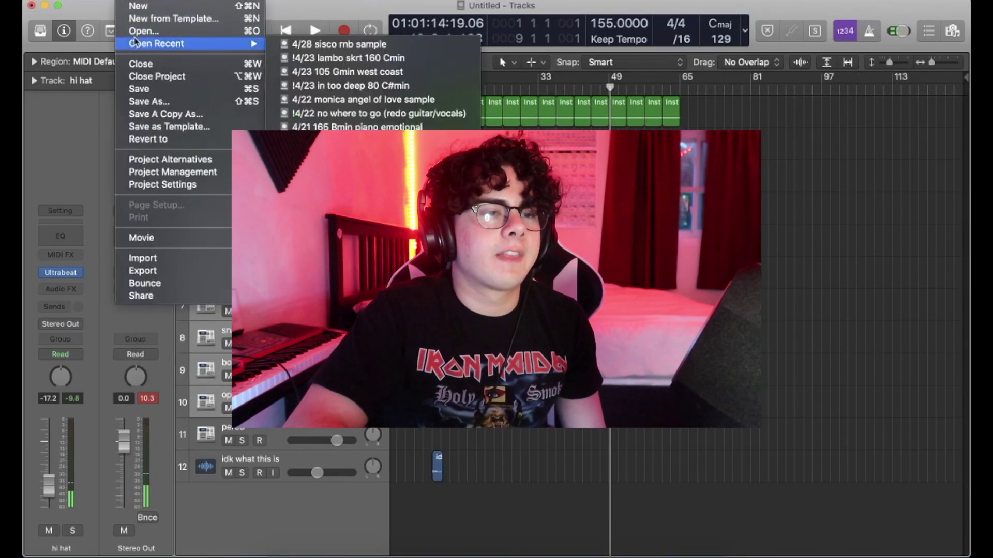
{"action": "left_click", "coordinate": [138, 90]}
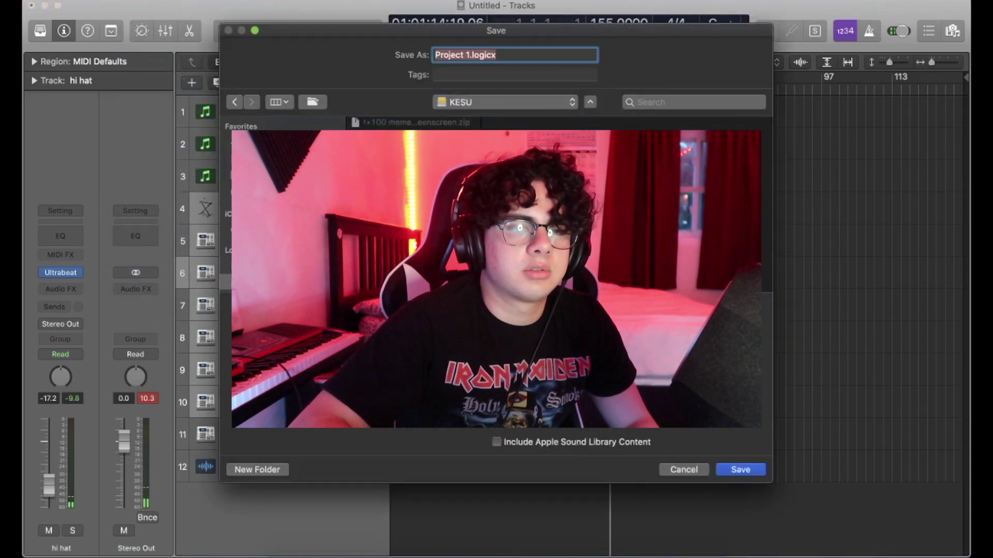
{"action": "left_click", "coordinate": [408, 134]}
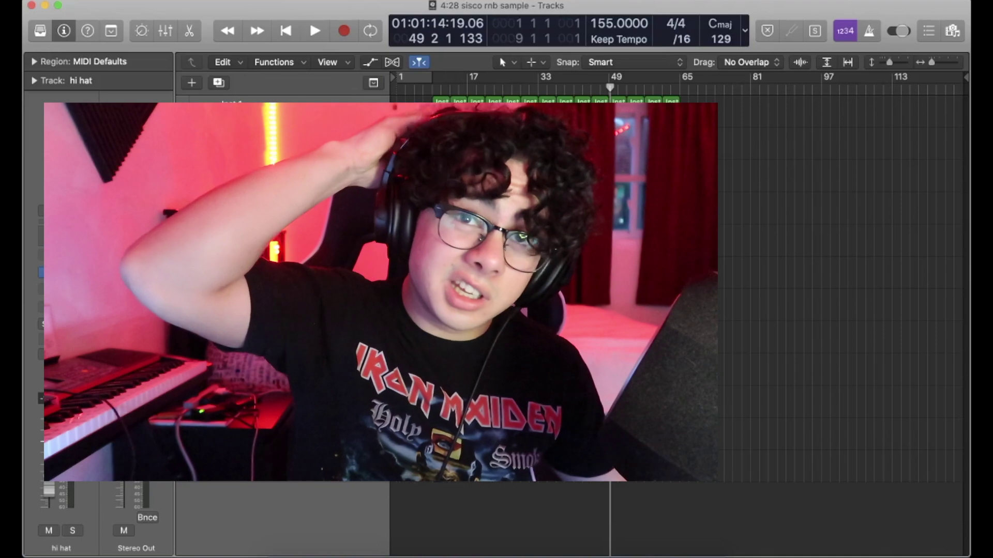